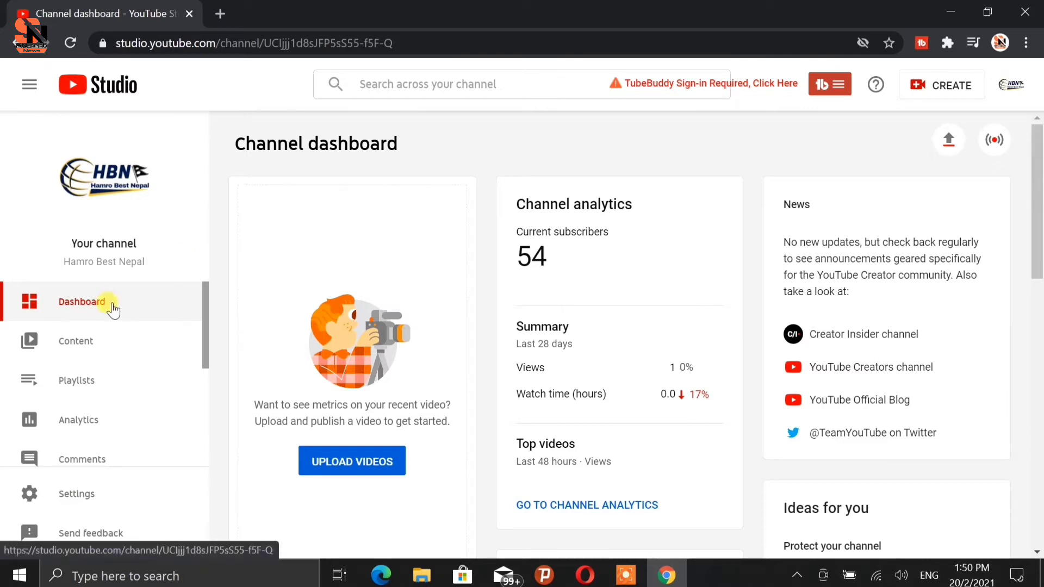
Open the details page of the "how to edit video in yt studio dashboard" video from the channel's uploaded content.
{"action": "left_click", "coordinate": [84, 356]}
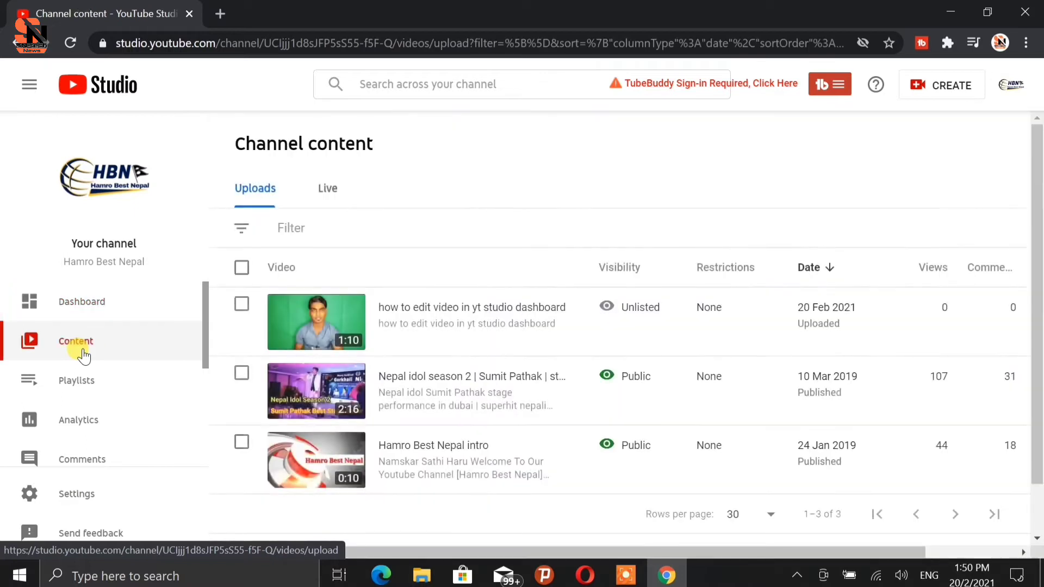
{"action": "mouse_move", "coordinate": [227, 345]}
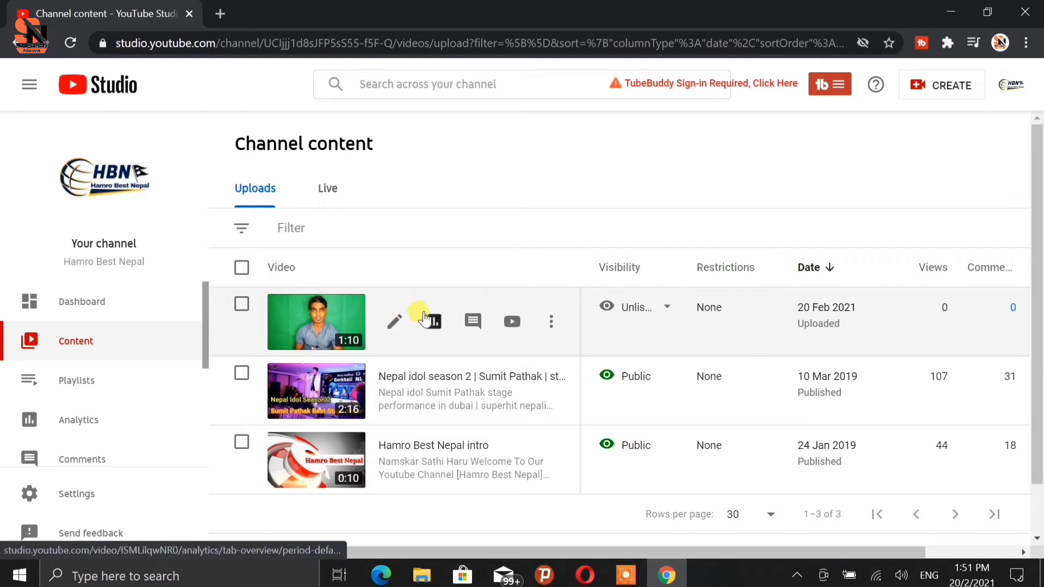
{"action": "left_click", "coordinate": [393, 326]}
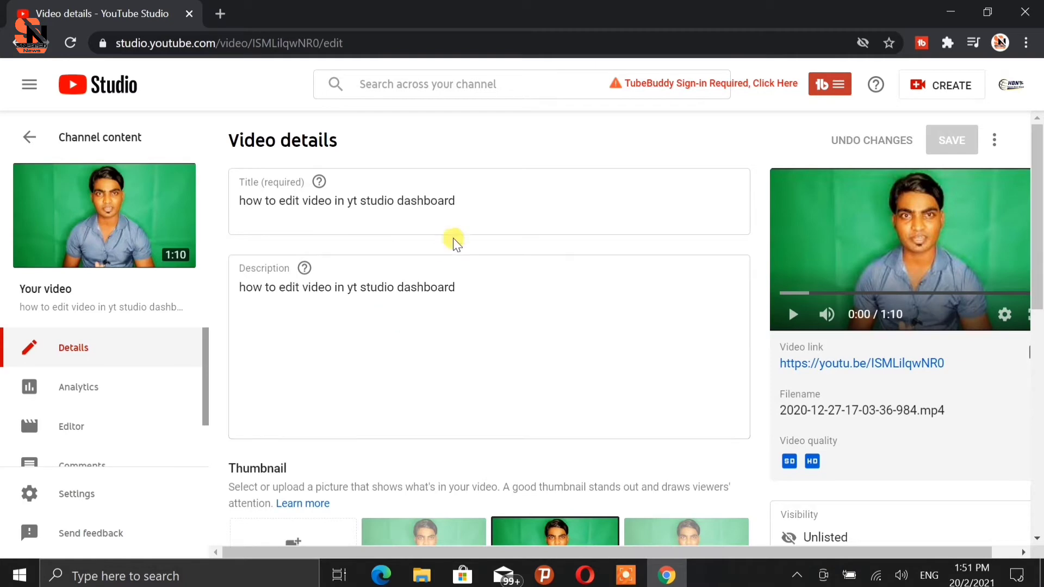
Review the video's details page, including title, description, audience, and the expanded additional options such as tags.
{"action": "left_click", "coordinate": [477, 210]}
{"action": "left_click", "coordinate": [494, 277]}
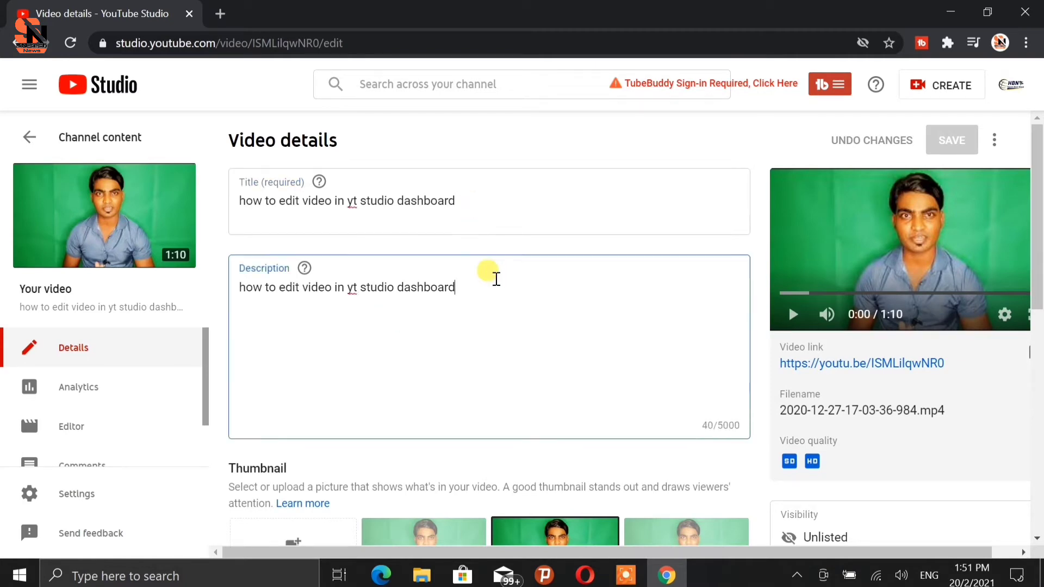
{"action": "scroll", "coordinate": [494, 277], "scroll_direction": "down", "scroll_amount": 5}
{"action": "scroll", "coordinate": [496, 278], "scroll_direction": "down", "scroll_amount": 1}
{"action": "scroll", "coordinate": [472, 296], "scroll_direction": "down", "scroll_amount": 4}
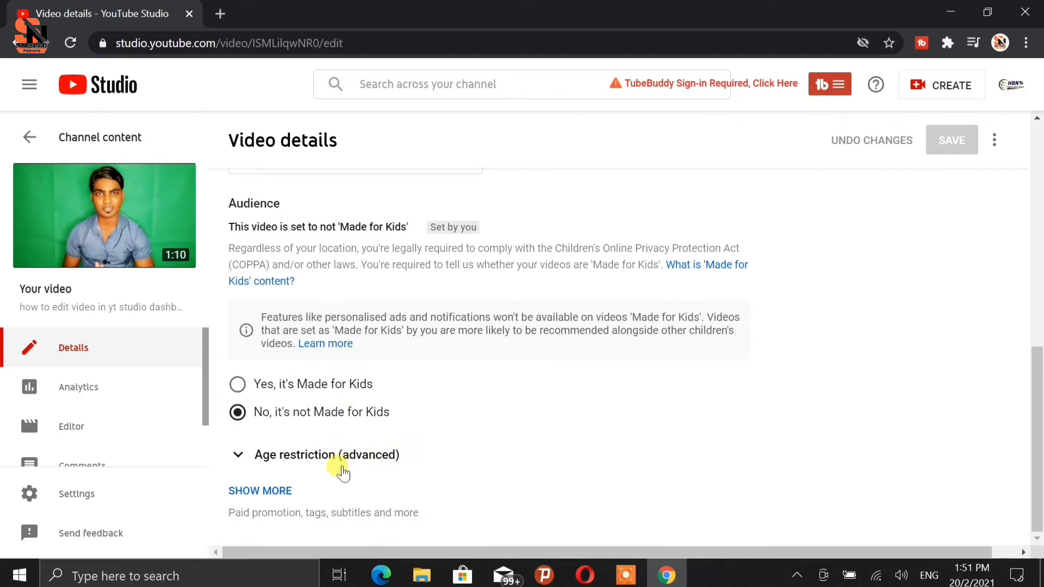
{"action": "left_click", "coordinate": [288, 492]}
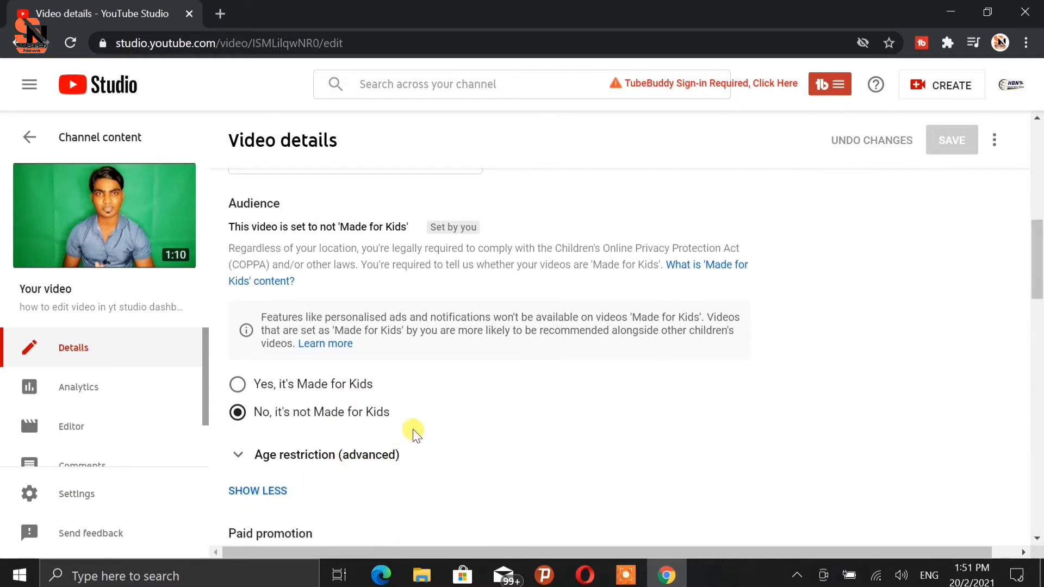
{"action": "scroll", "coordinate": [410, 431], "scroll_direction": "down", "scroll_amount": 6}
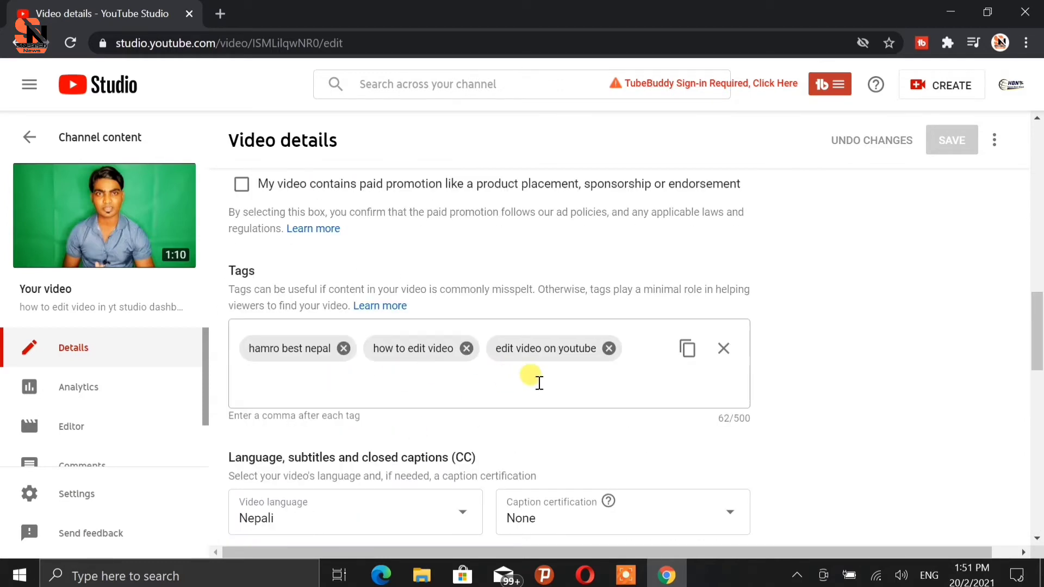
{"action": "scroll", "coordinate": [679, 377], "scroll_direction": "up", "scroll_amount": 20}
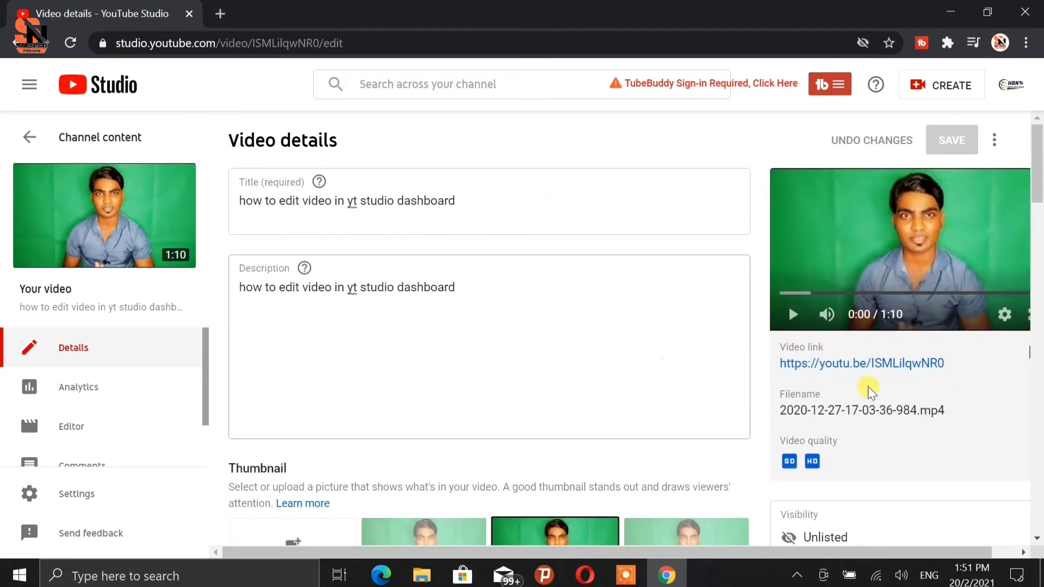
{"action": "scroll", "coordinate": [960, 410], "scroll_direction": "down", "scroll_amount": 5}
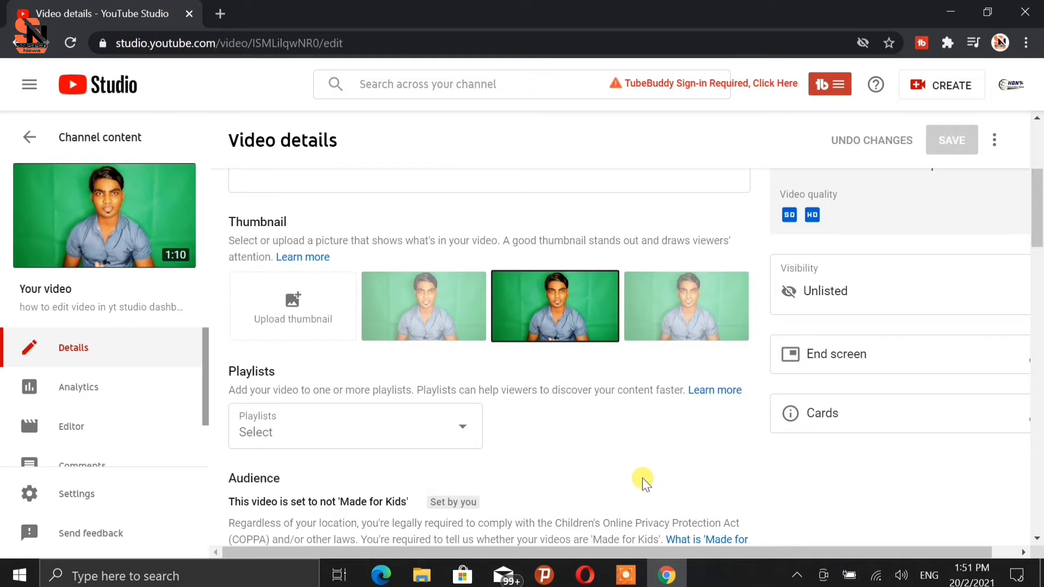
{"action": "mouse_move", "coordinate": [166, 259]}
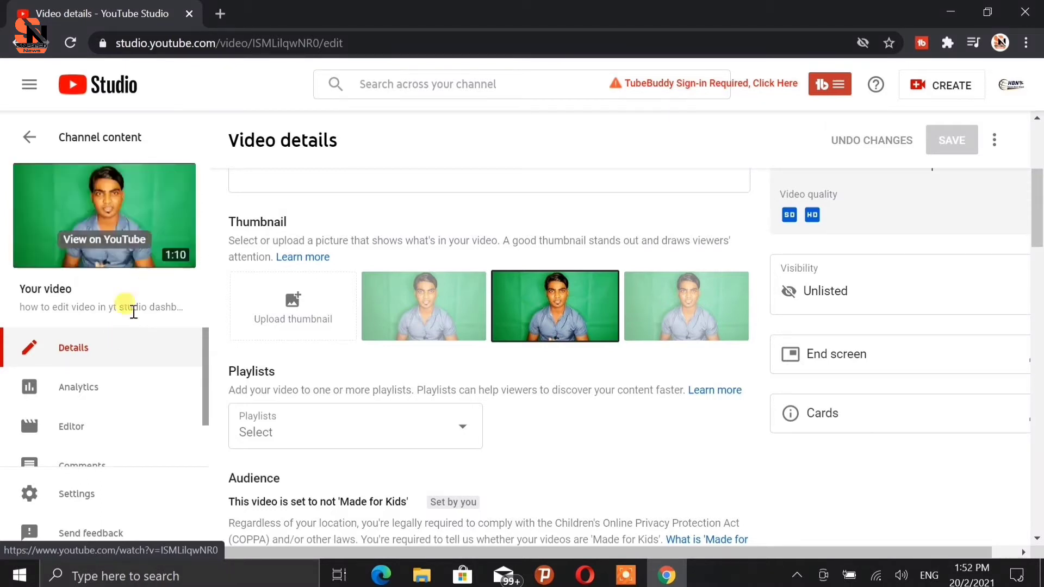
{"action": "scroll", "coordinate": [93, 394], "scroll_direction": "down", "scroll_amount": 2}
{"action": "scroll", "coordinate": [93, 394], "scroll_direction": "up", "scroll_amount": 2}
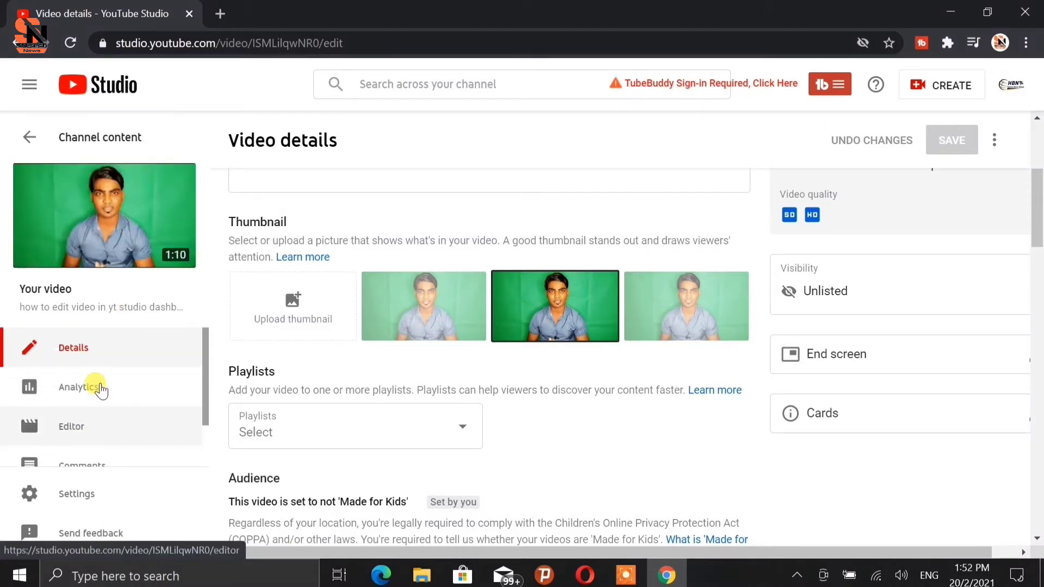
Open the video editor and trim the start of the video to about 0:04.
{"action": "left_click", "coordinate": [70, 435]}
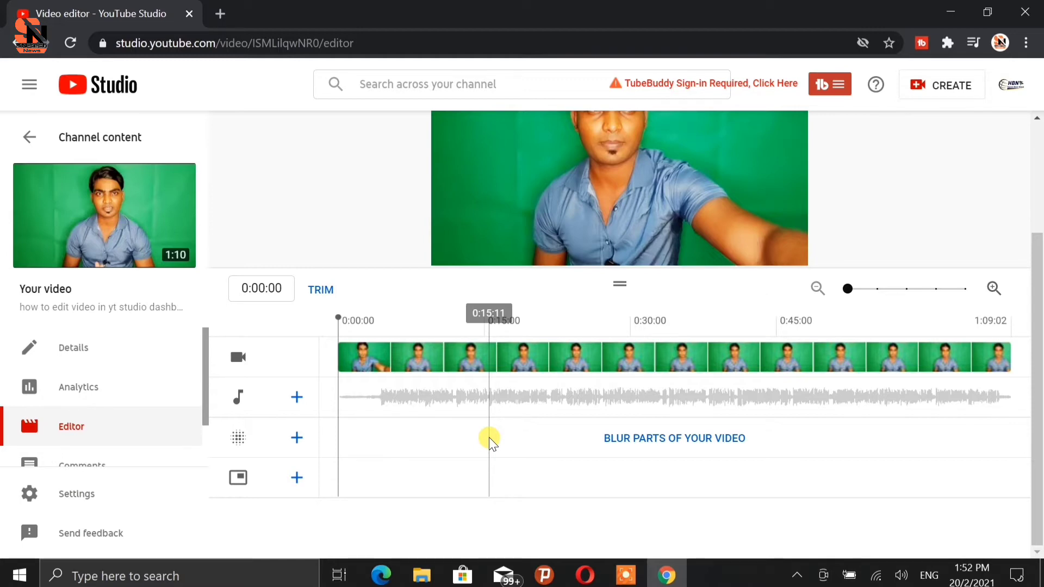
{"action": "left_click", "coordinate": [328, 292]}
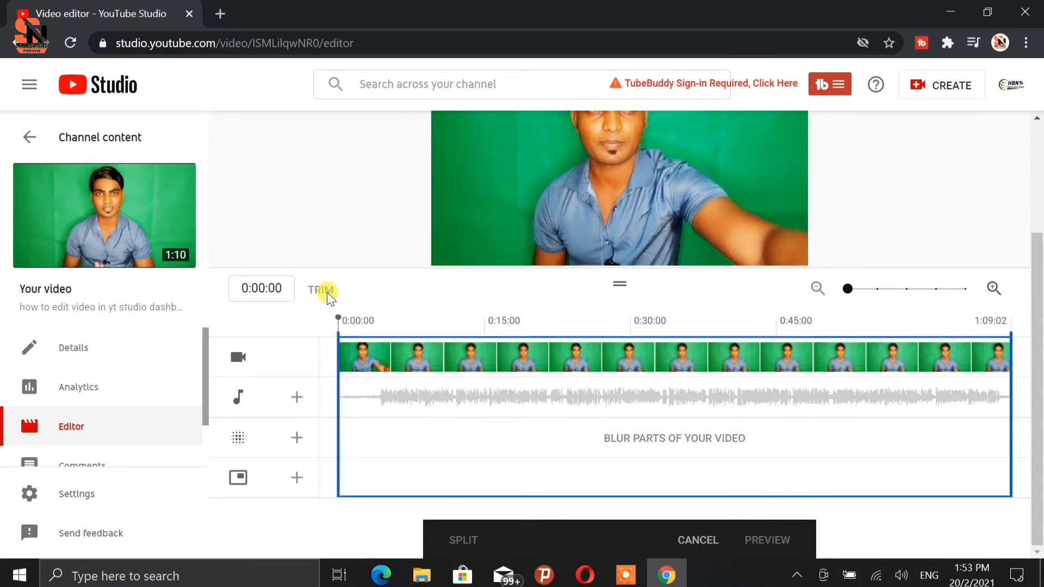
{"action": "left_click", "coordinate": [383, 396]}
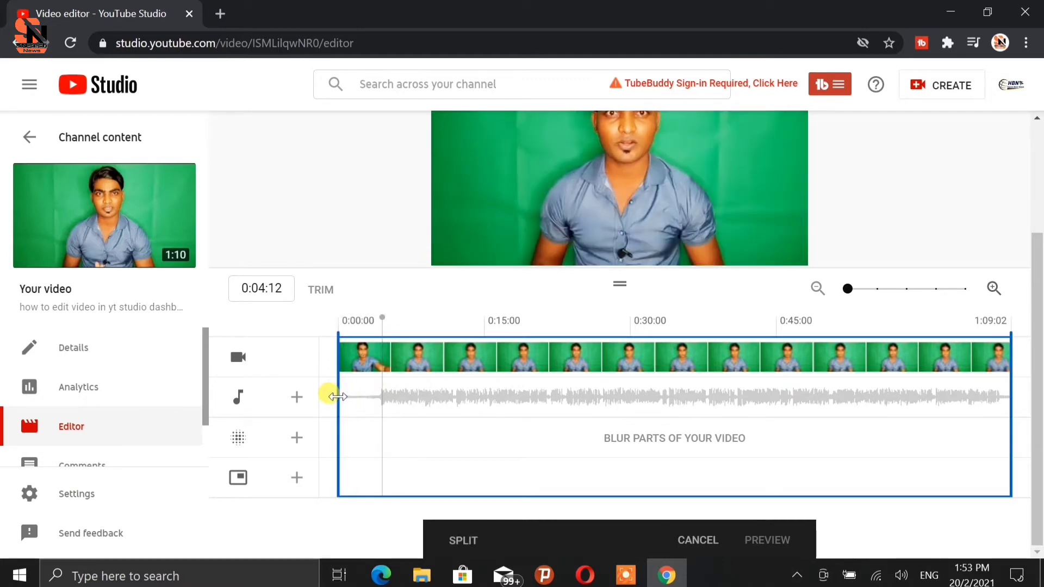
{"action": "left_click_drag", "start_coordinate": [337, 396], "coordinate": [380, 405]}
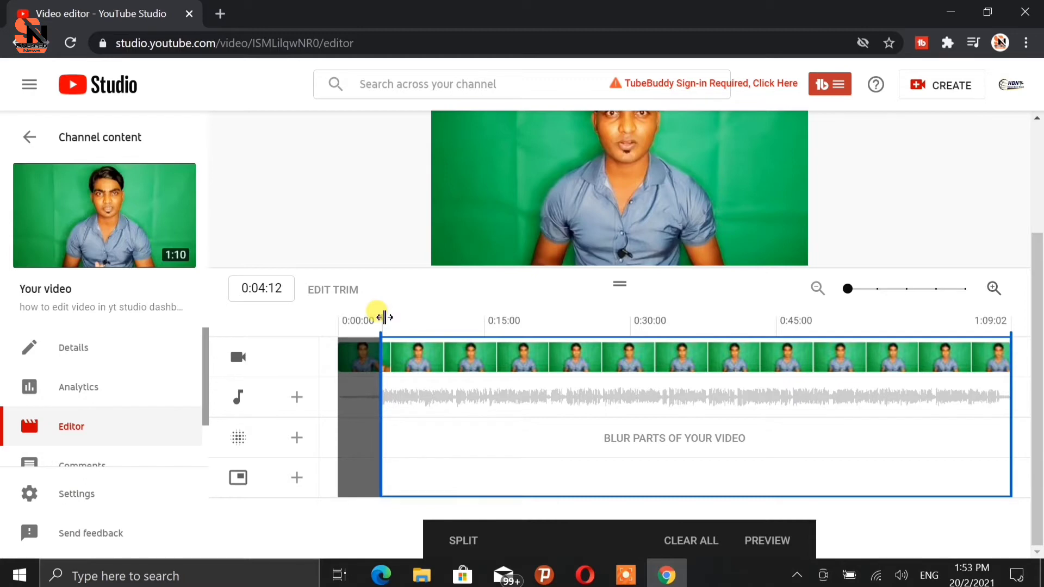
Play the trimmed preview from the beginning and pause it.
{"action": "left_click_drag", "start_coordinate": [383, 317], "coordinate": [337, 309]}
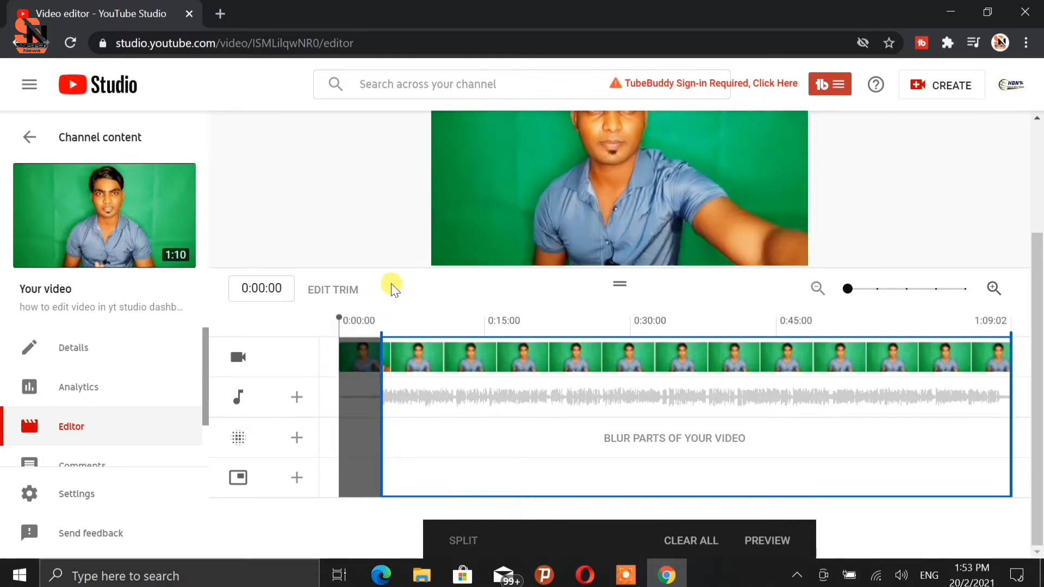
{"action": "left_click", "coordinate": [455, 250]}
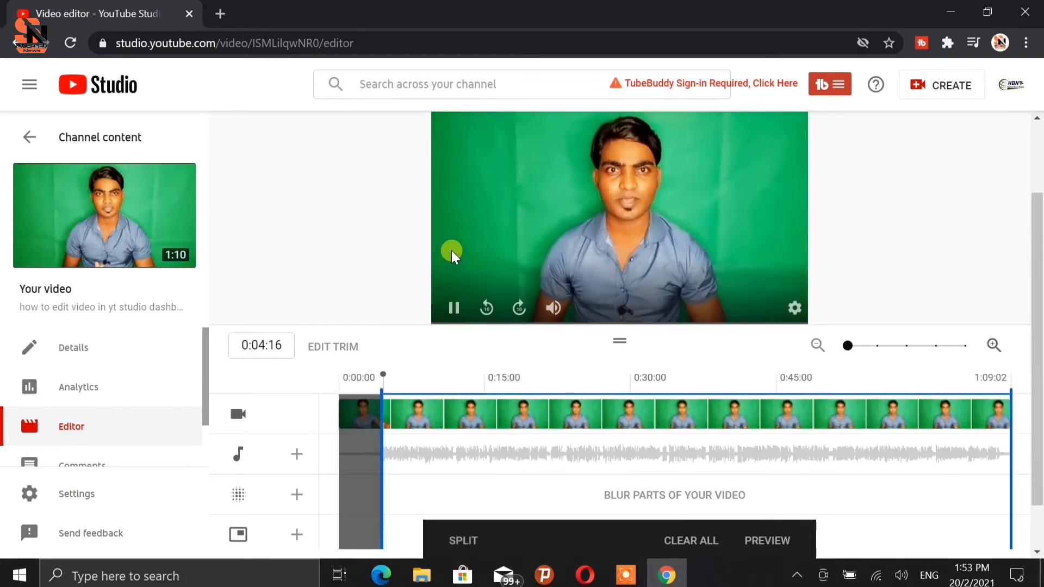
{"action": "scroll", "coordinate": [411, 321], "scroll_direction": "up", "scroll_amount": 1}
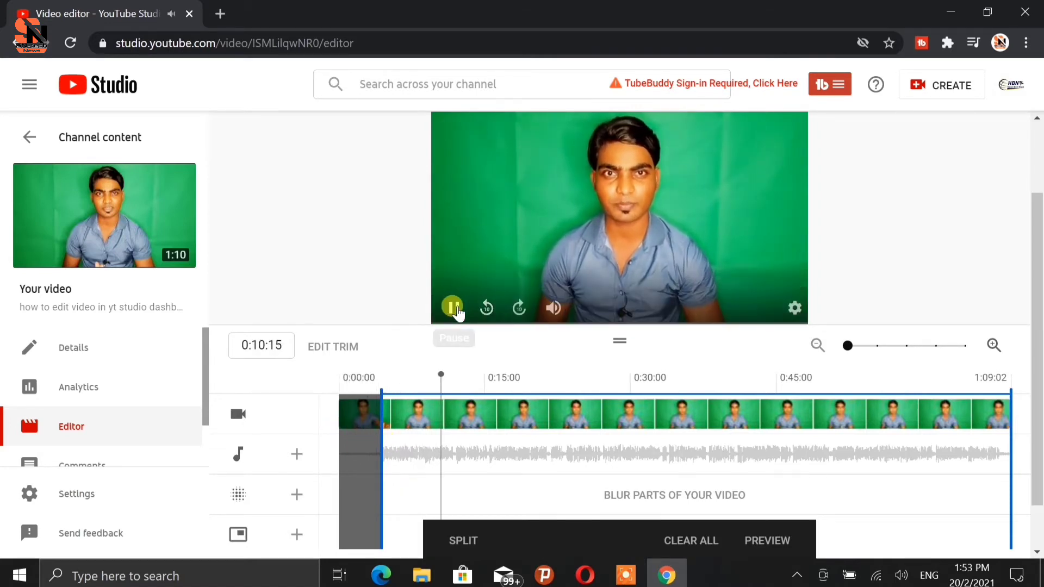
{"action": "left_click", "coordinate": [453, 307]}
{"action": "scroll", "coordinate": [455, 312], "scroll_direction": "down", "scroll_amount": 1}
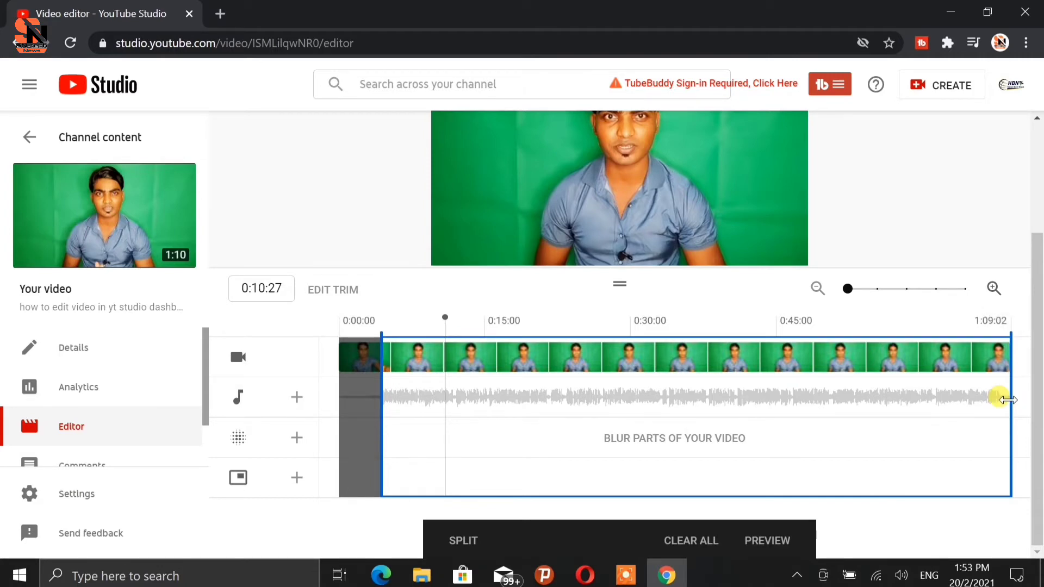
Trim the end of the video to about 1:03.
{"action": "left_click_drag", "start_coordinate": [1007, 400], "coordinate": [967, 396]}
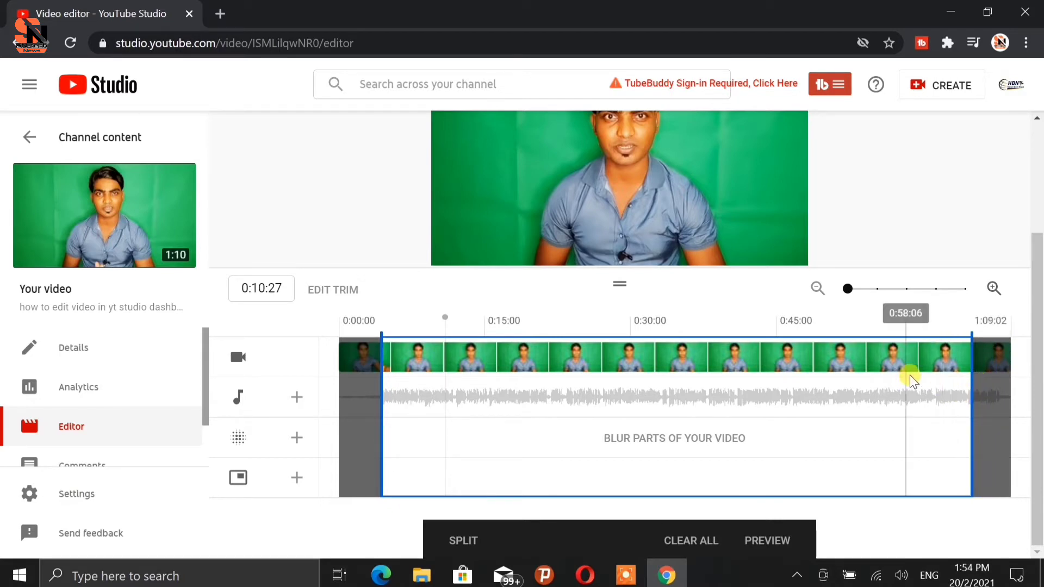
{"action": "left_click", "coordinate": [960, 380]}
{"action": "left_click_drag", "start_coordinate": [968, 386], "coordinate": [958, 386]}
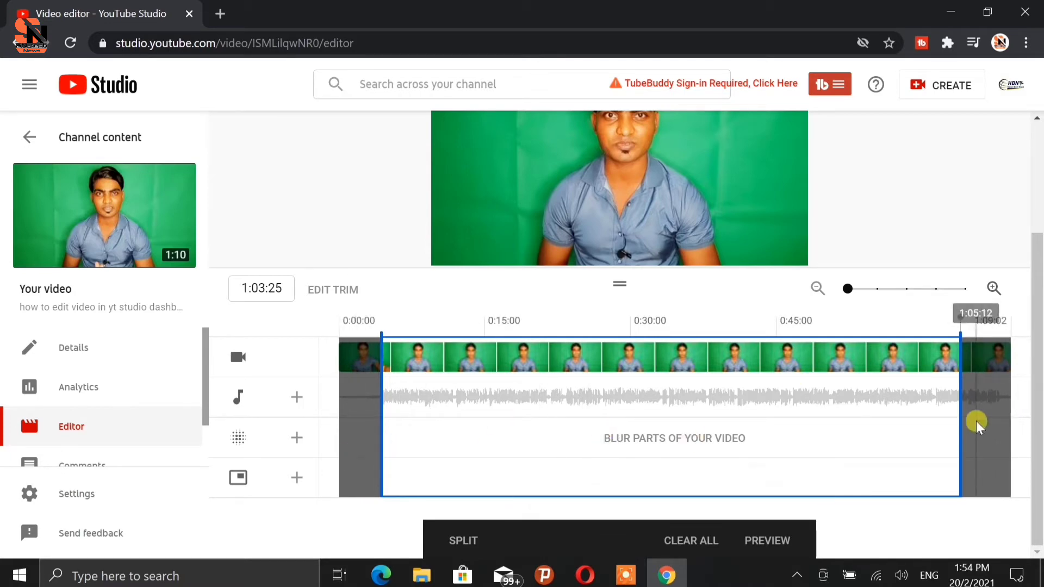
Split the clip at about 0:28 and cut out the section up to about 0:33.
{"action": "left_click", "coordinate": [619, 404]}
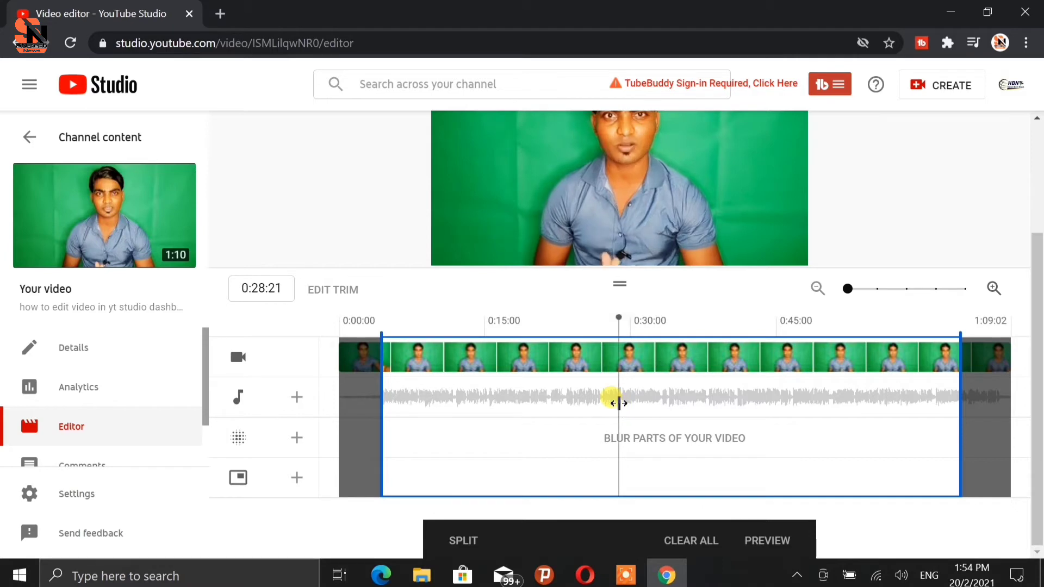
{"action": "left_click", "coordinate": [457, 541]}
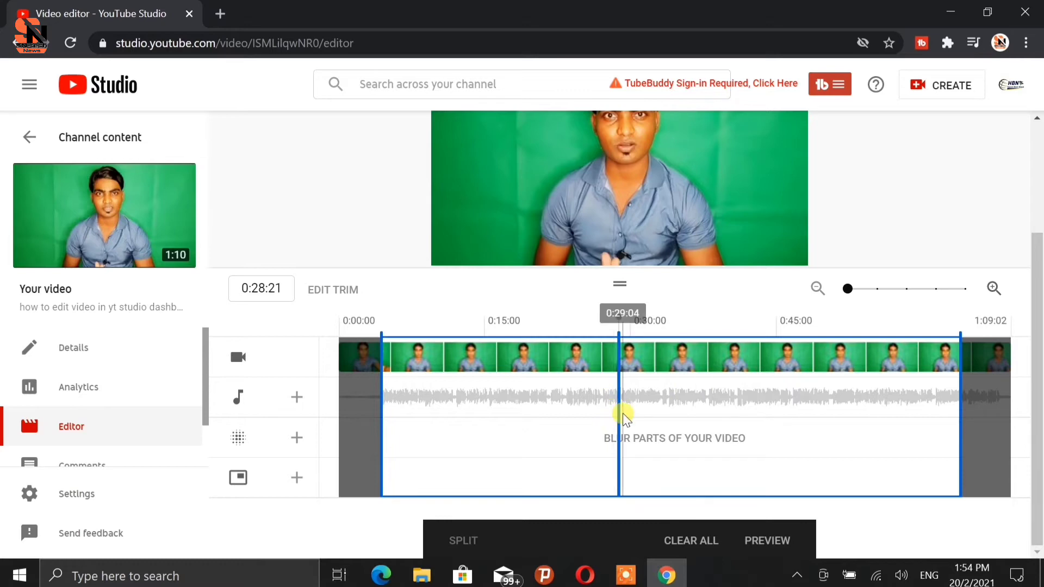
{"action": "left_click_drag", "start_coordinate": [620, 414], "coordinate": [660, 411]}
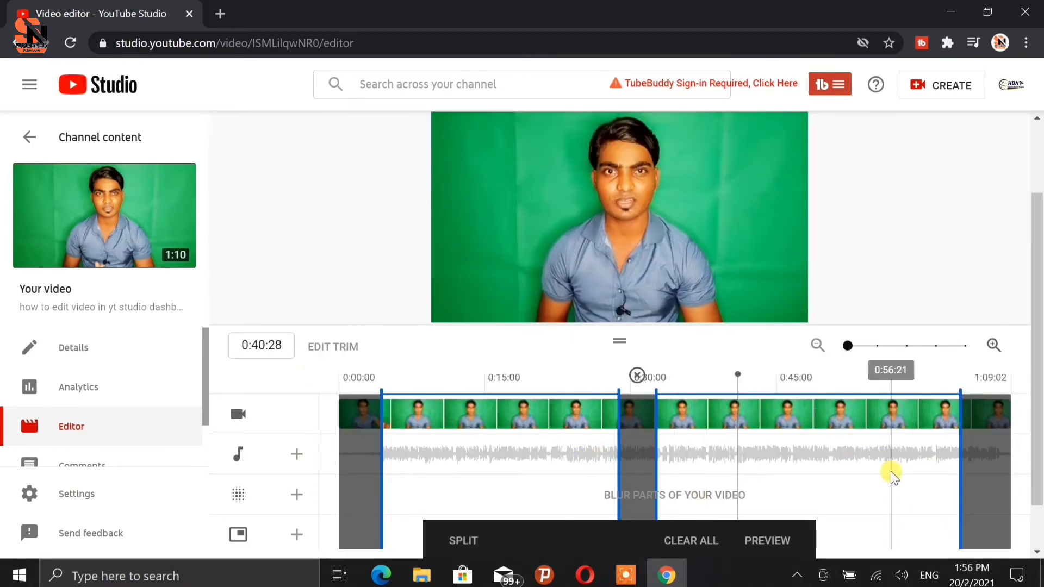
Clear all trim and split edits from the timeline.
{"action": "scroll", "coordinate": [891, 471], "scroll_direction": "down", "scroll_amount": 1}
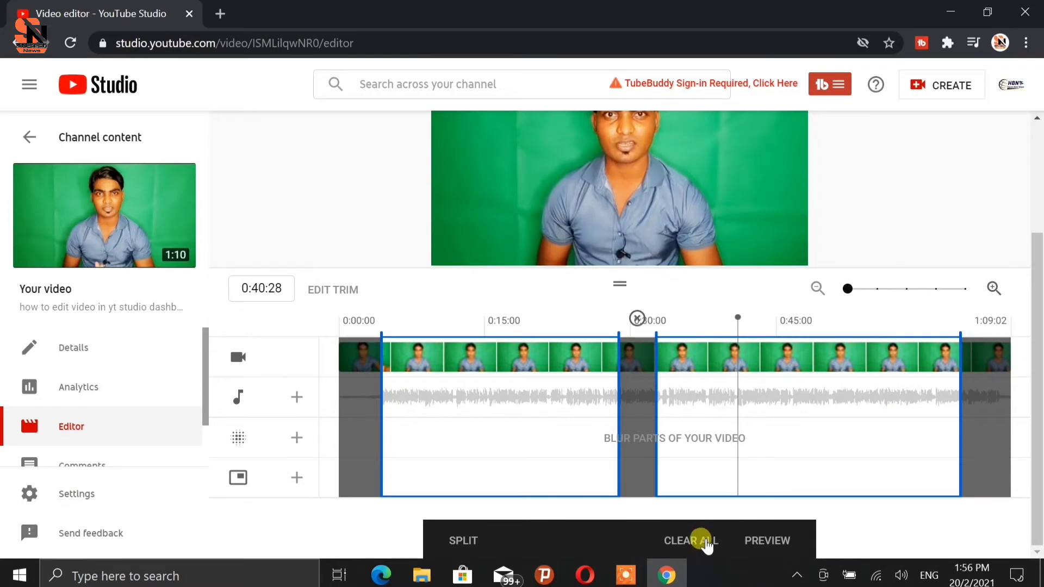
{"action": "left_click", "coordinate": [704, 541]}
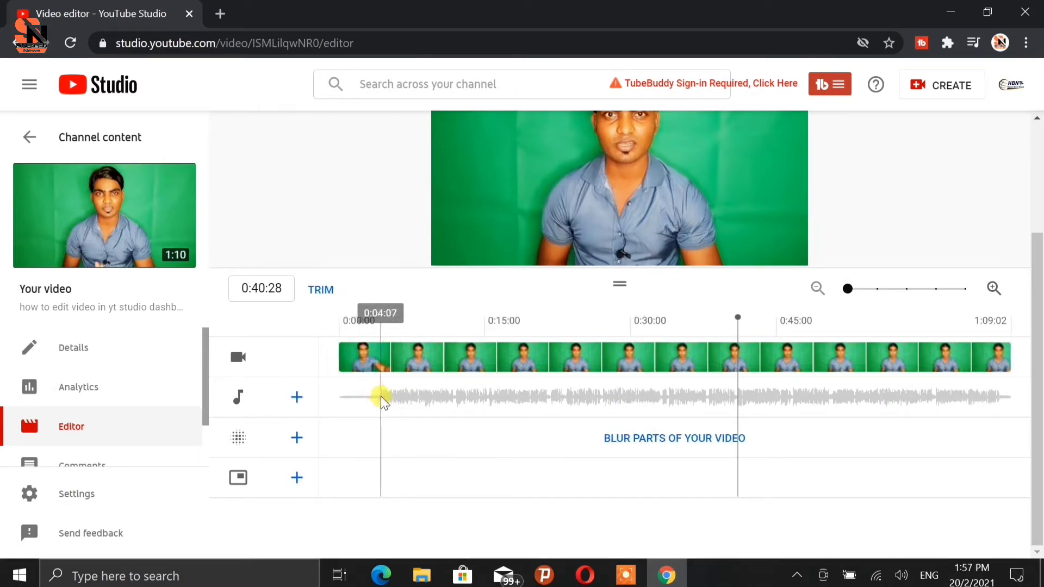
Trim the video's start again to about 0:04 and preview the trim.
{"action": "left_click", "coordinate": [317, 290]}
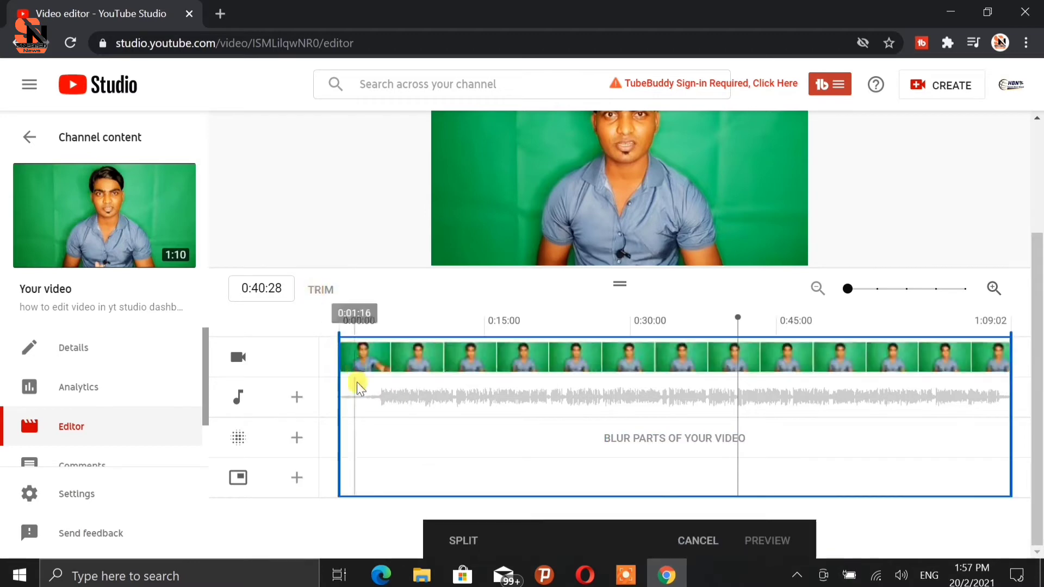
{"action": "left_click_drag", "start_coordinate": [334, 392], "coordinate": [380, 414]}
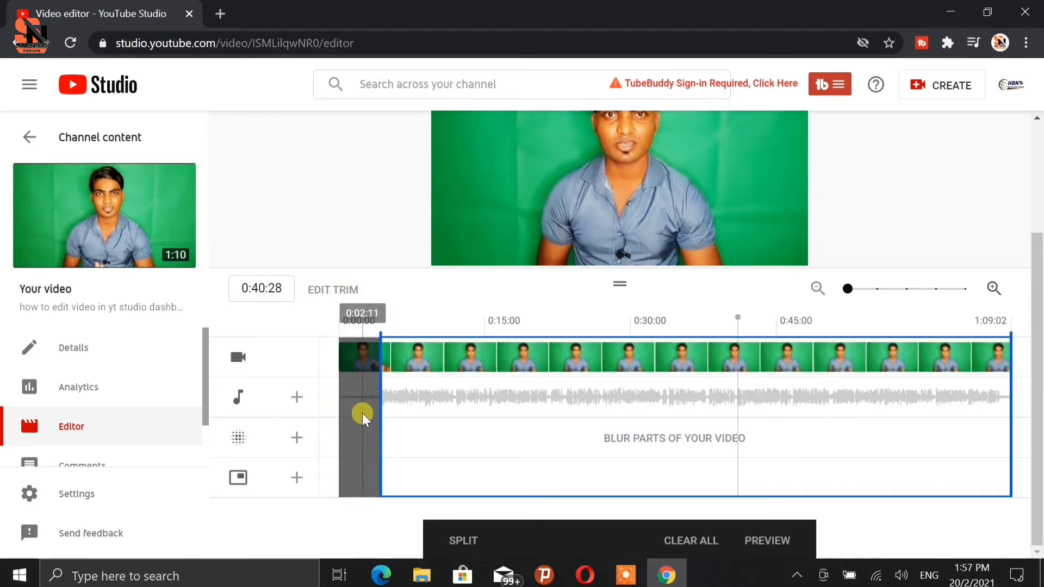
{"action": "scroll", "coordinate": [914, 249], "scroll_direction": "up", "scroll_amount": 3}
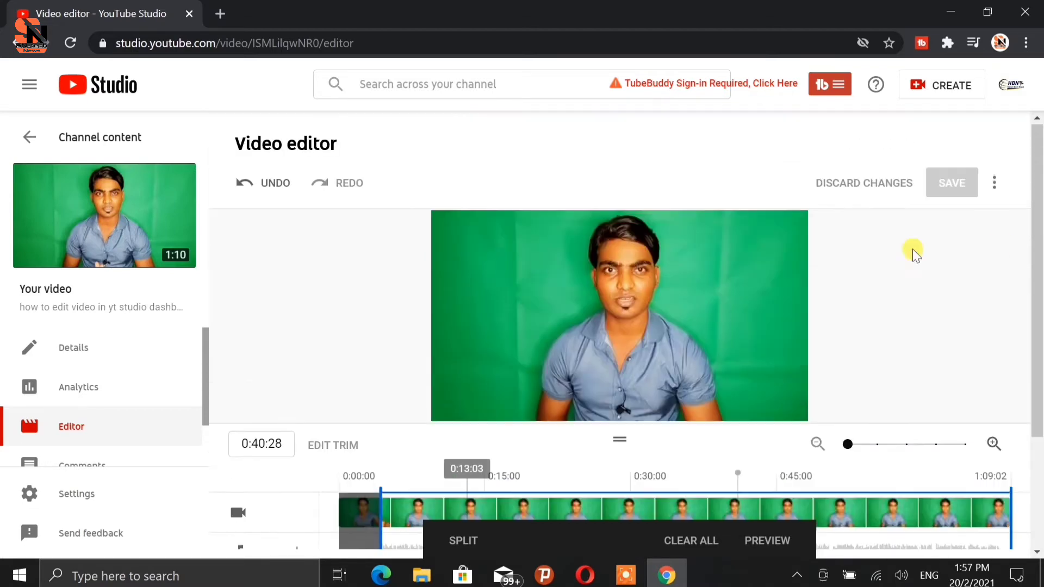
{"action": "scroll", "coordinate": [690, 331], "scroll_direction": "down", "scroll_amount": 3}
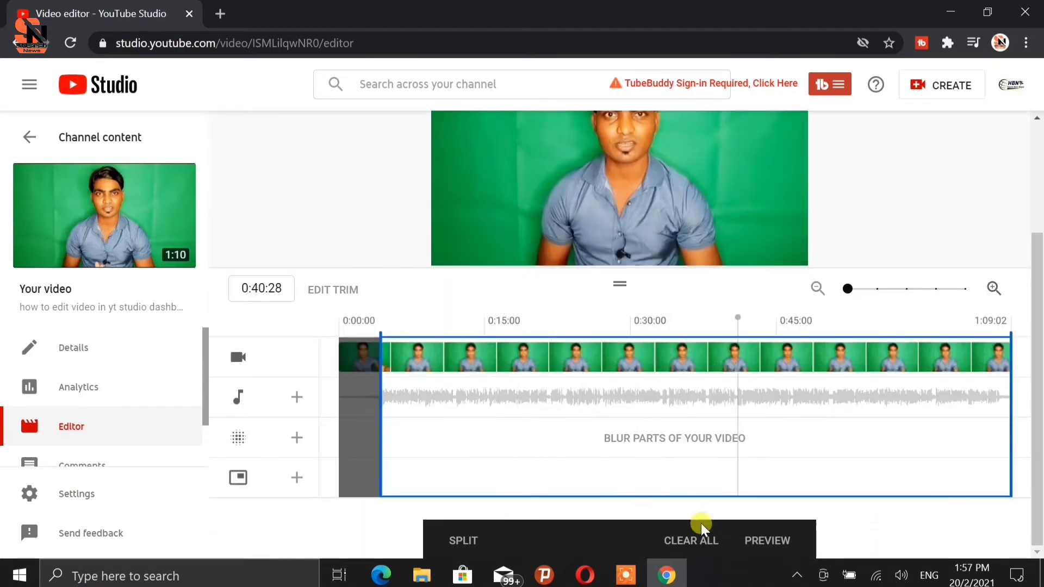
{"action": "left_click", "coordinate": [759, 539]}
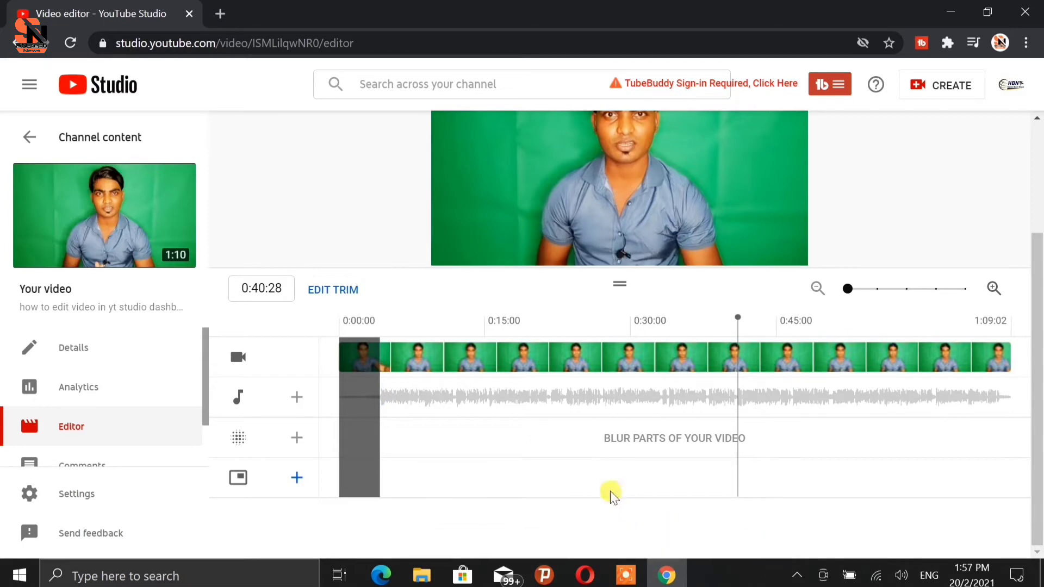
Open the save confirmation, cancel it, and discard all editor changes.
{"action": "scroll", "coordinate": [786, 335], "scroll_direction": "up", "scroll_amount": 3}
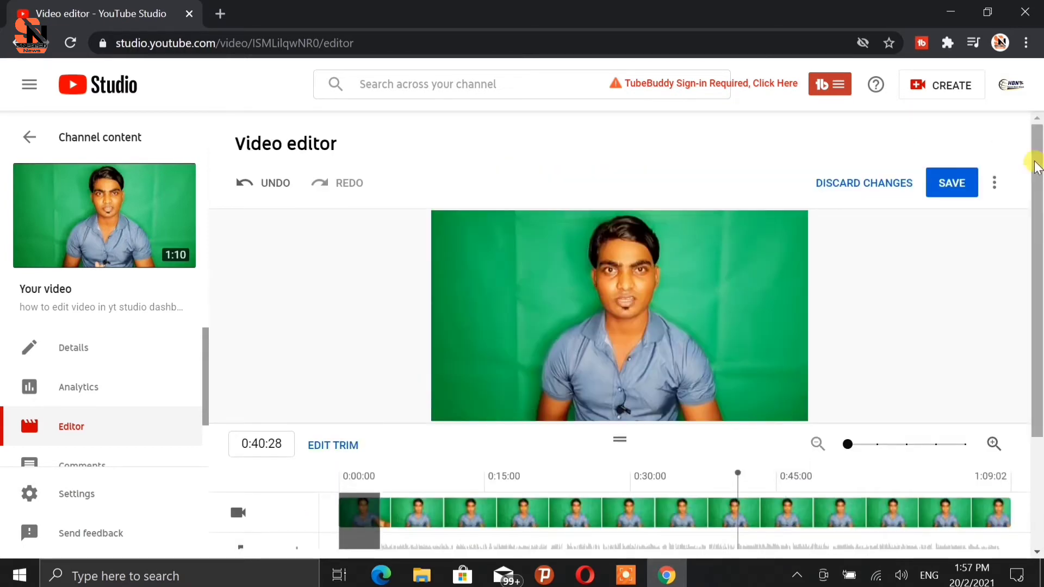
{"action": "left_click", "coordinate": [953, 184]}
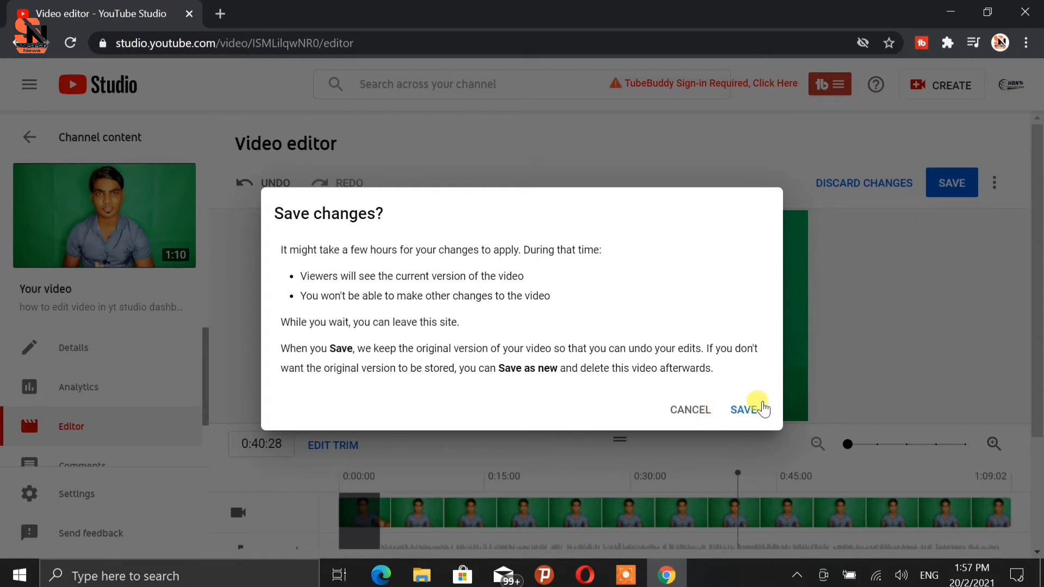
{"action": "left_click", "coordinate": [698, 411]}
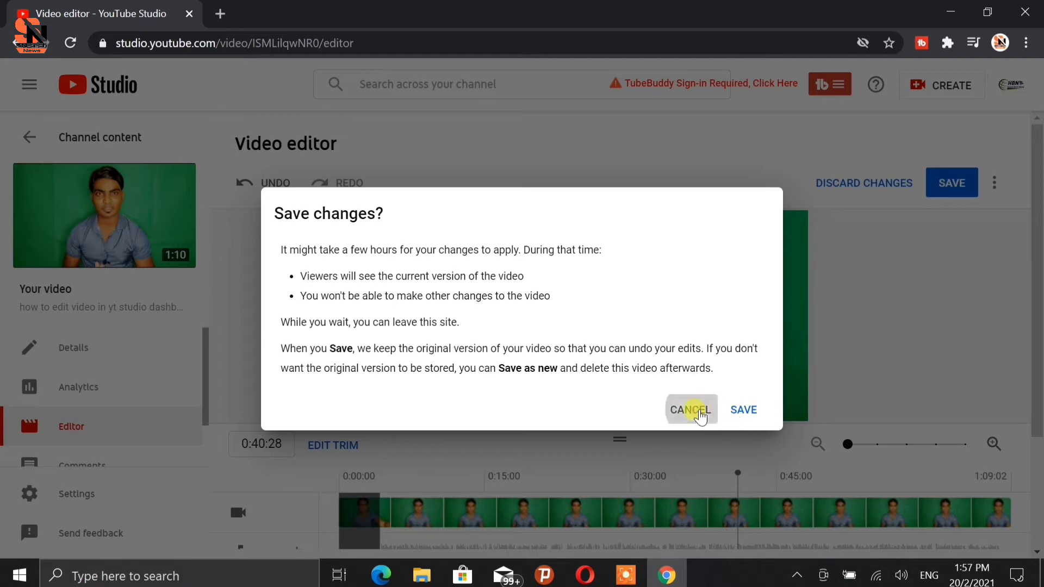
{"action": "left_click", "coordinate": [869, 183]}
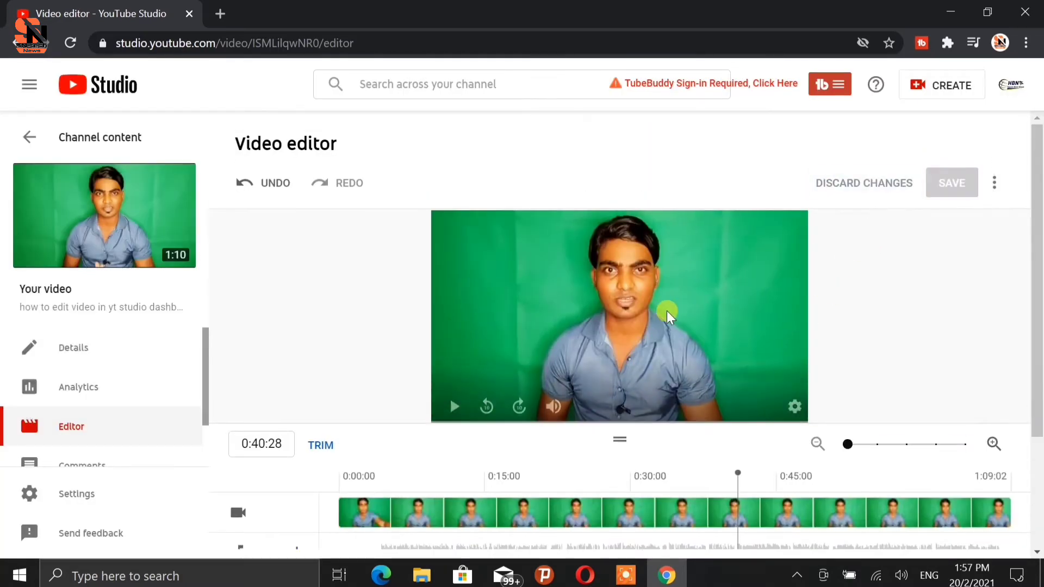
Split the clip at about 0:32 and cut out the section up to about 0:37.
{"action": "scroll", "coordinate": [667, 311], "scroll_direction": "down", "scroll_amount": 3}
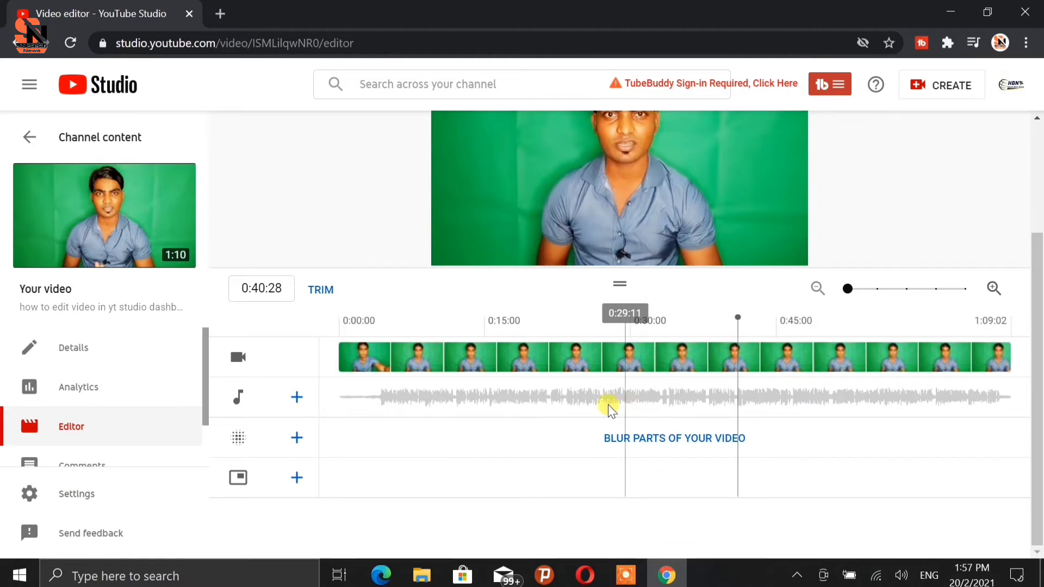
{"action": "left_click", "coordinate": [332, 291]}
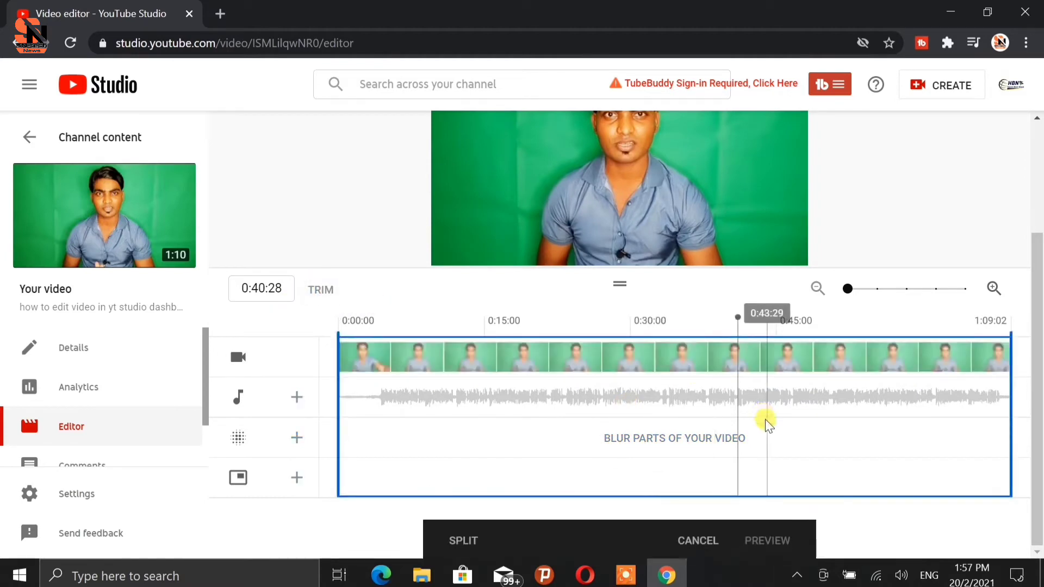
{"action": "left_click", "coordinate": [654, 398]}
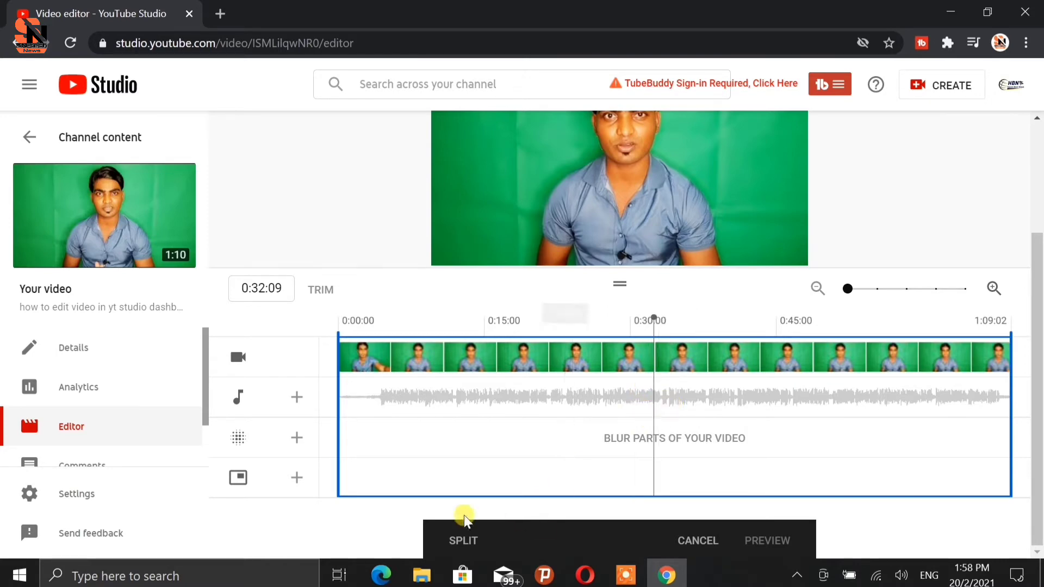
{"action": "left_click", "coordinate": [456, 539]}
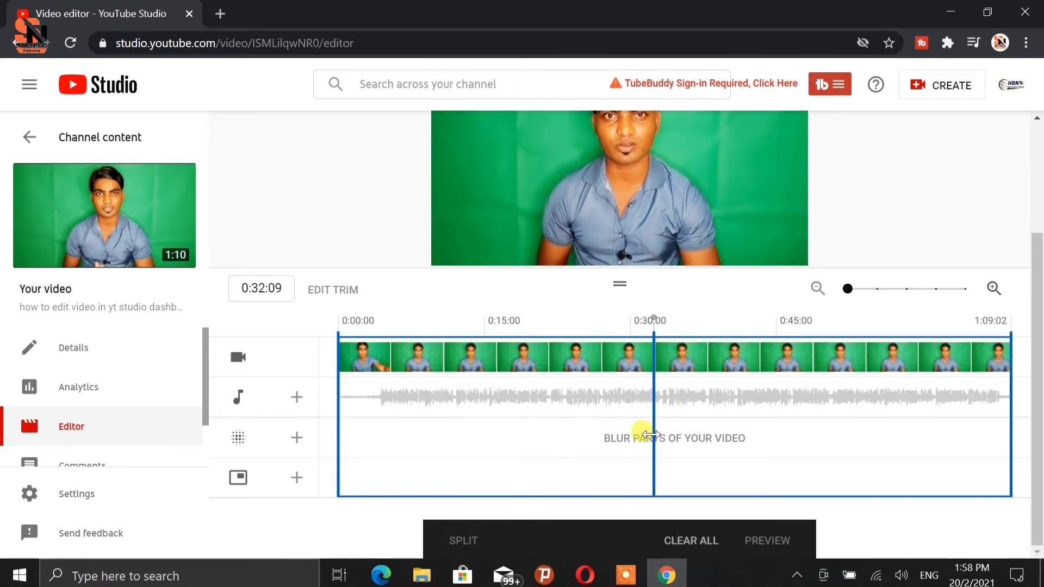
{"action": "left_click_drag", "start_coordinate": [642, 433], "coordinate": [703, 443]}
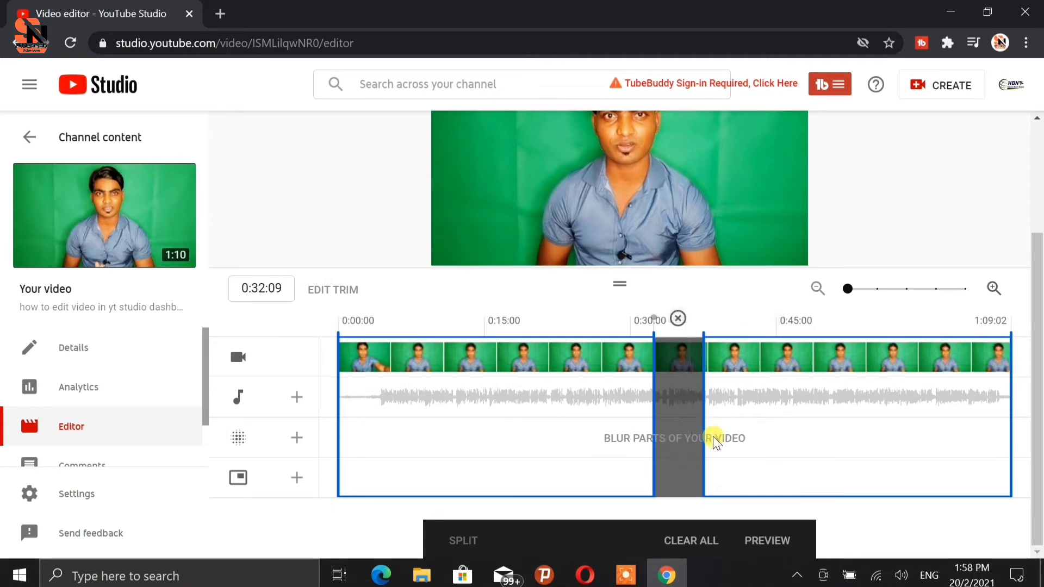
Preview the trimmed video and save the editor changes.
{"action": "left_click", "coordinate": [768, 541]}
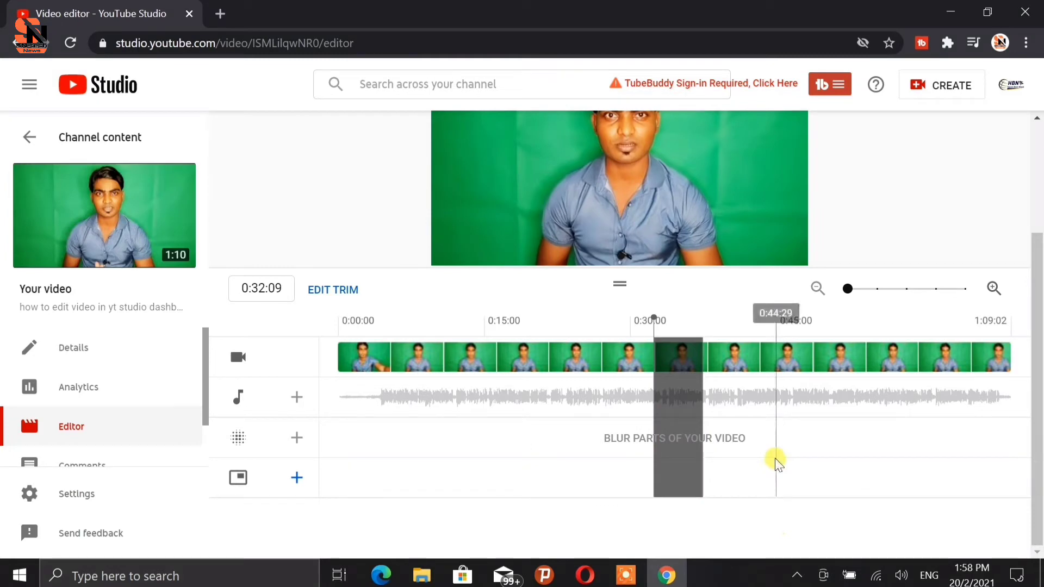
{"action": "scroll", "coordinate": [776, 459], "scroll_direction": "up", "scroll_amount": 3}
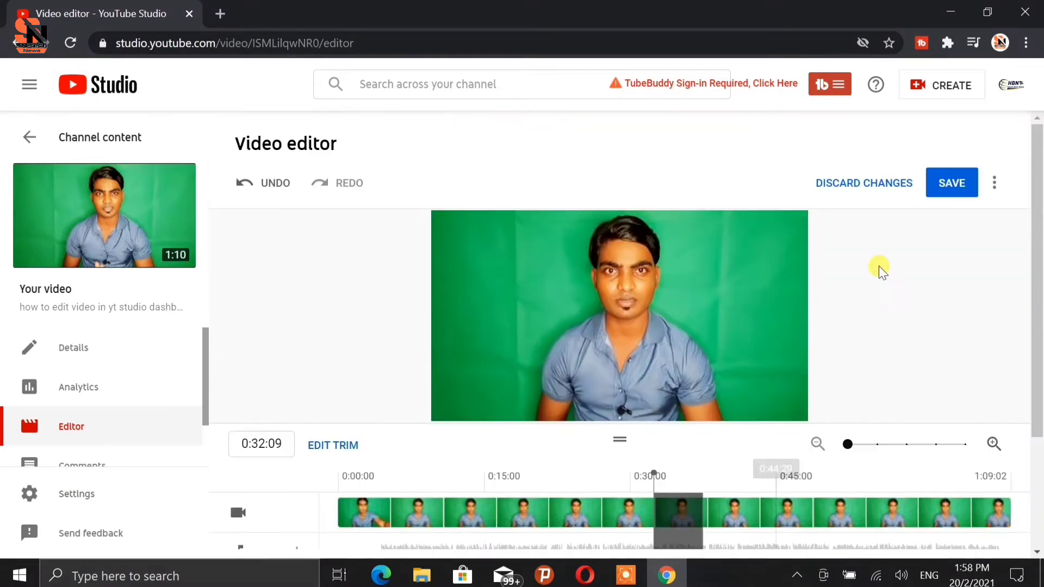
{"action": "left_click", "coordinate": [946, 185]}
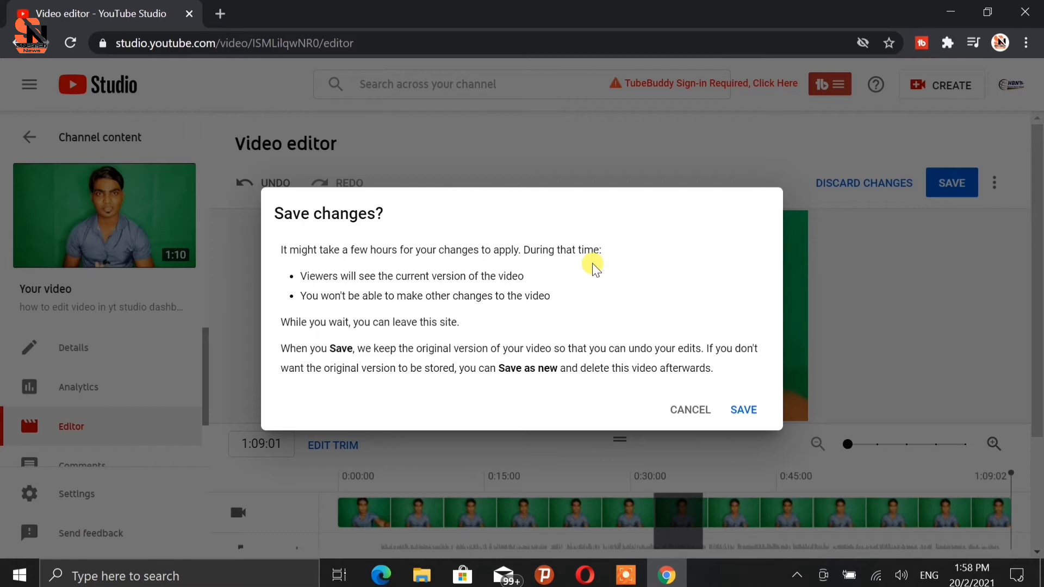
{"action": "left_click", "coordinate": [738, 416]}
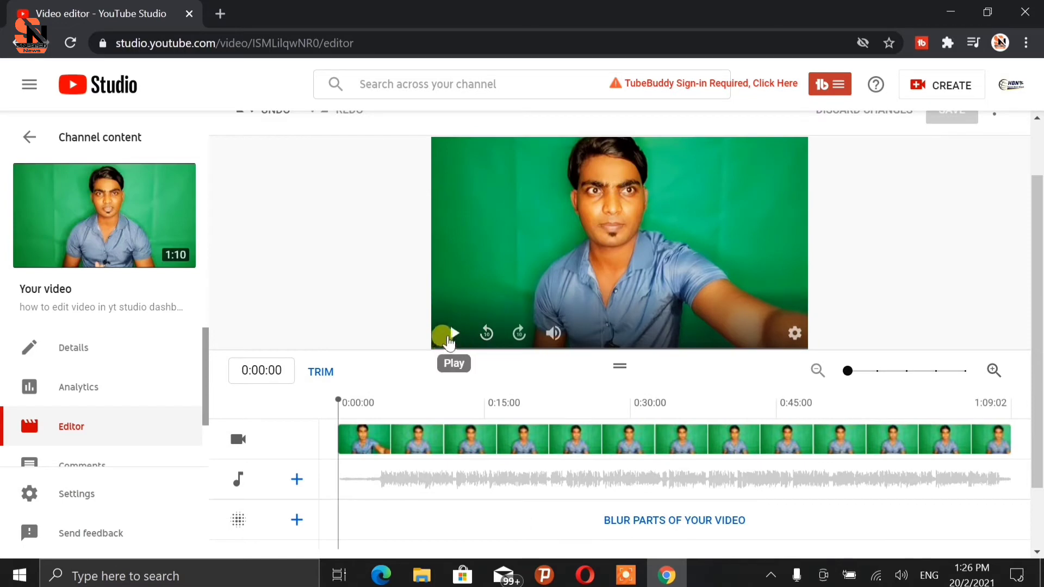
Play the video preview, open the free music list for a new audio track, and browse the available tracks.
{"action": "left_click", "coordinate": [444, 333]}
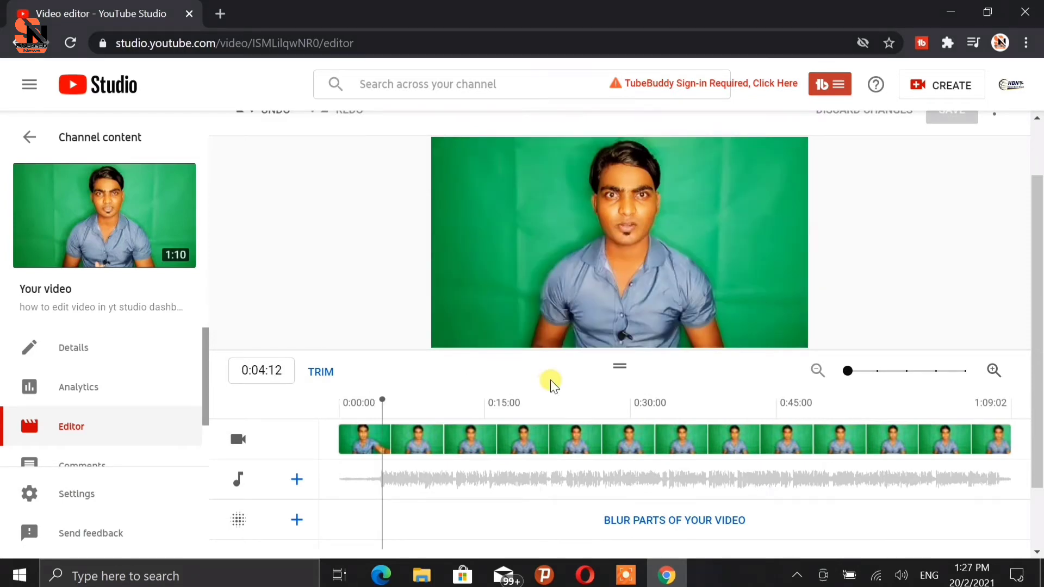
{"action": "left_click", "coordinate": [297, 480]}
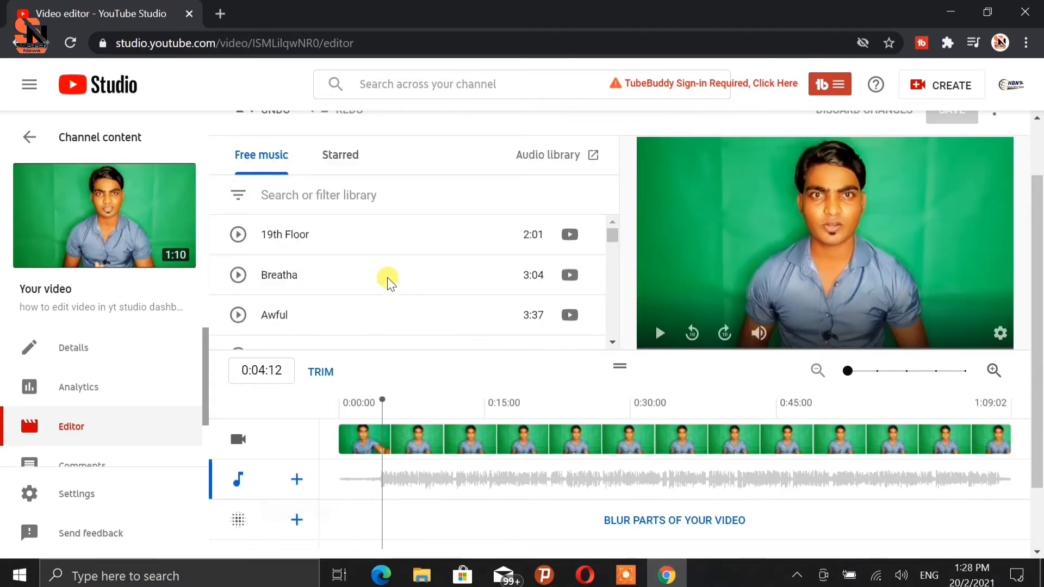
{"action": "scroll", "coordinate": [375, 275], "scroll_direction": "up", "scroll_amount": 2}
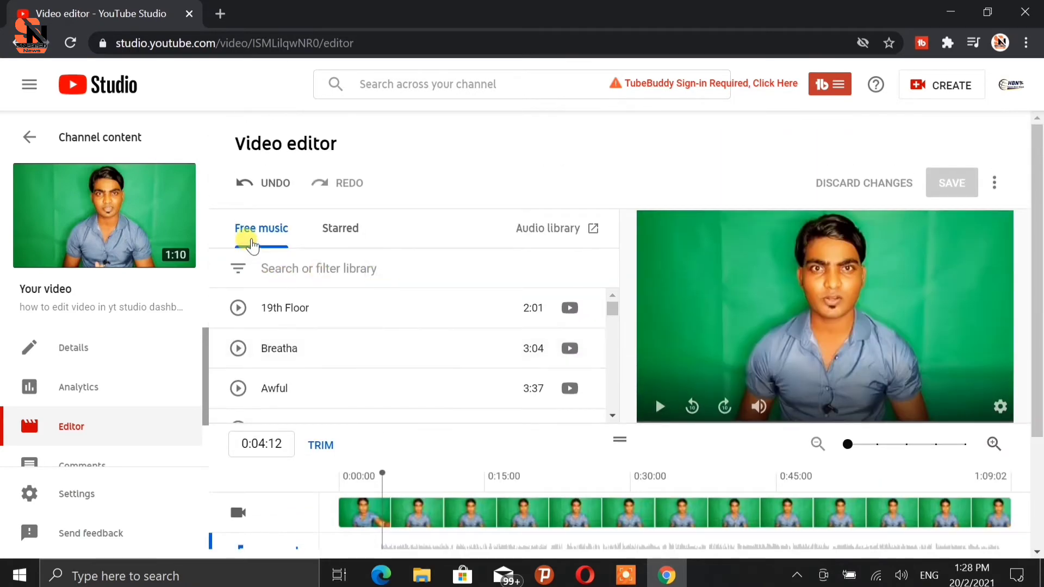
{"action": "scroll", "coordinate": [377, 334], "scroll_direction": "down", "scroll_amount": 5}
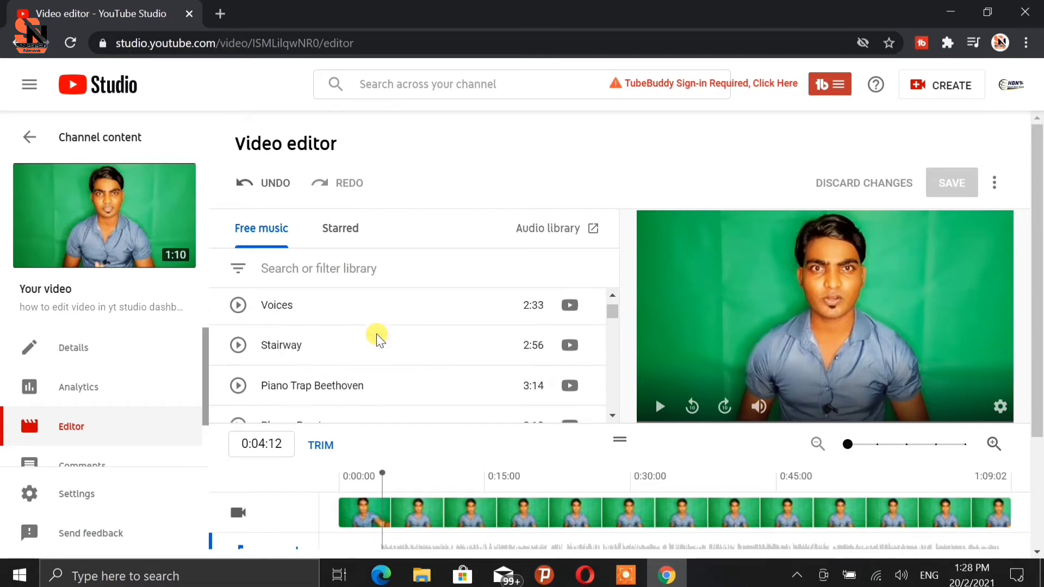
{"action": "scroll", "coordinate": [376, 334], "scroll_direction": "down", "scroll_amount": 15}
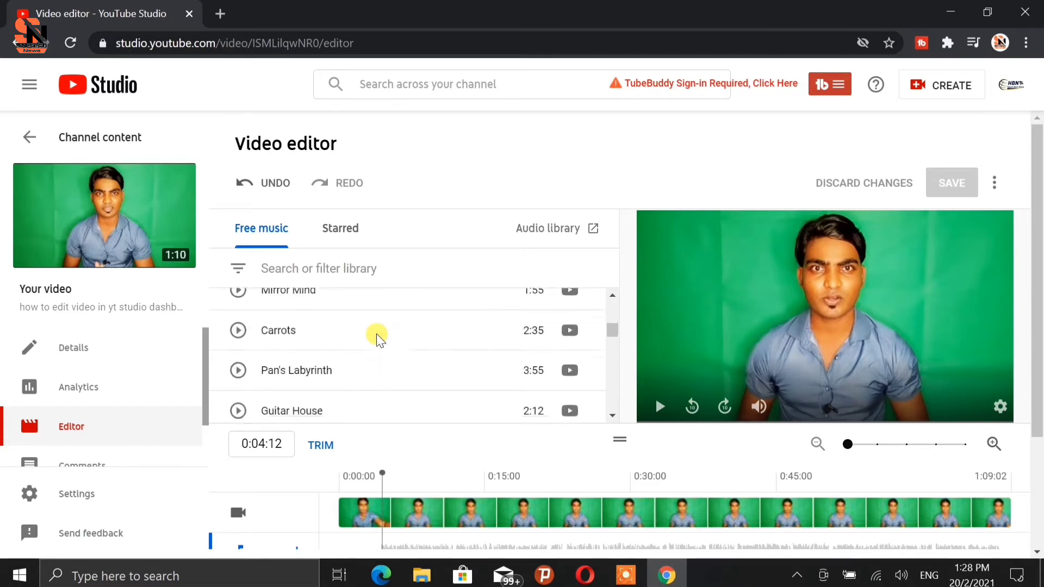
{"action": "scroll", "coordinate": [375, 338], "scroll_direction": "down", "scroll_amount": 15}
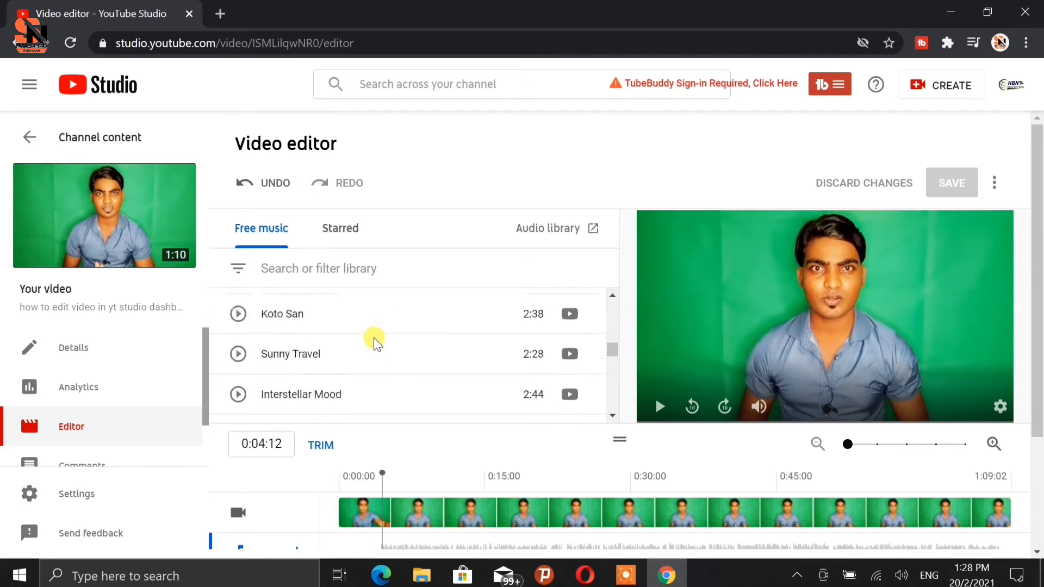
{"action": "scroll", "coordinate": [374, 337], "scroll_direction": "down", "scroll_amount": 10}
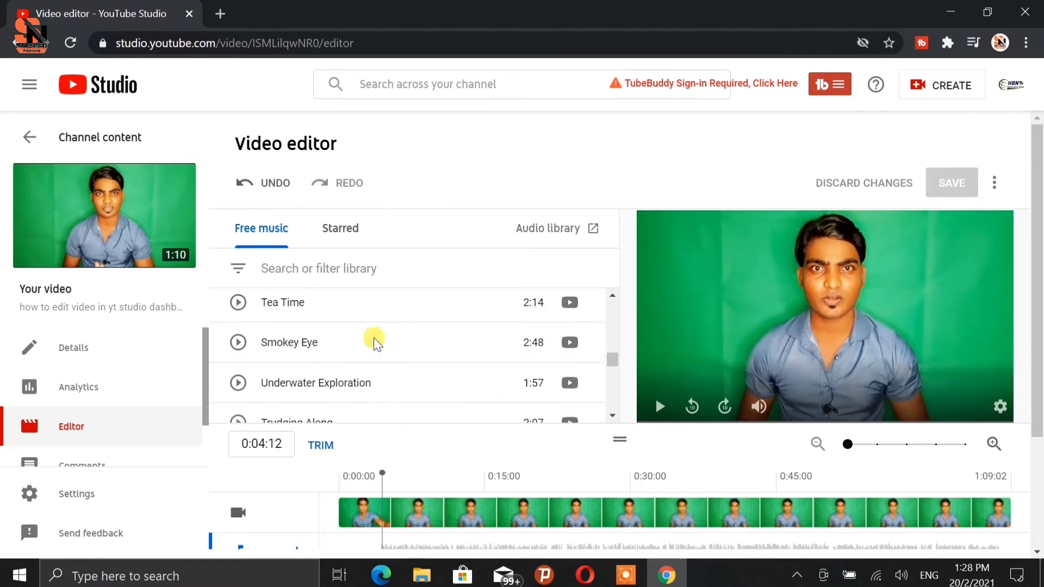
{"action": "scroll", "coordinate": [373, 338], "scroll_direction": "up", "scroll_amount": 10}
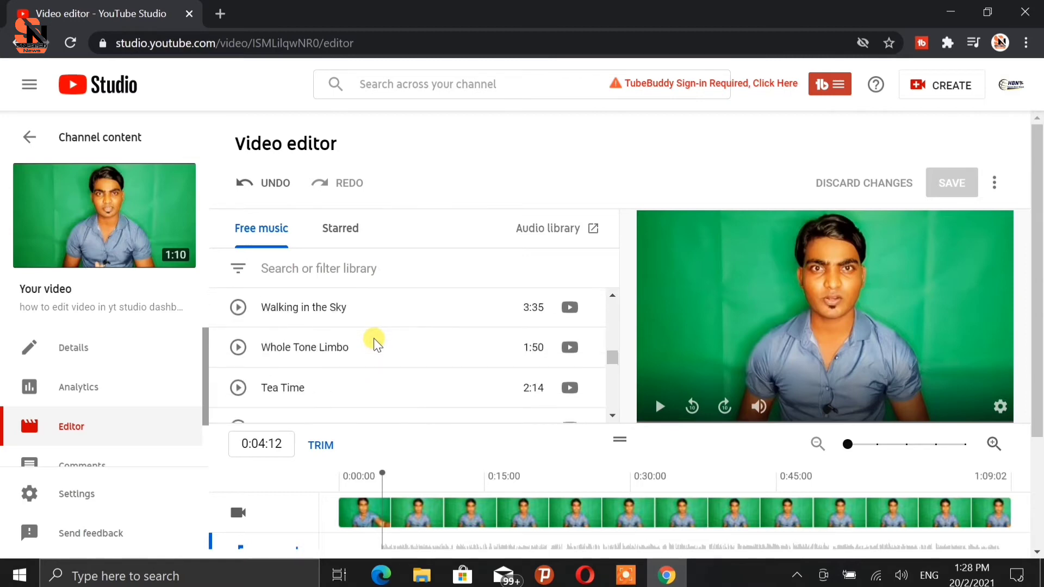
Open the full Audio library in a new tab, browse its track list, and close the tab.
{"action": "left_click", "coordinate": [536, 238]}
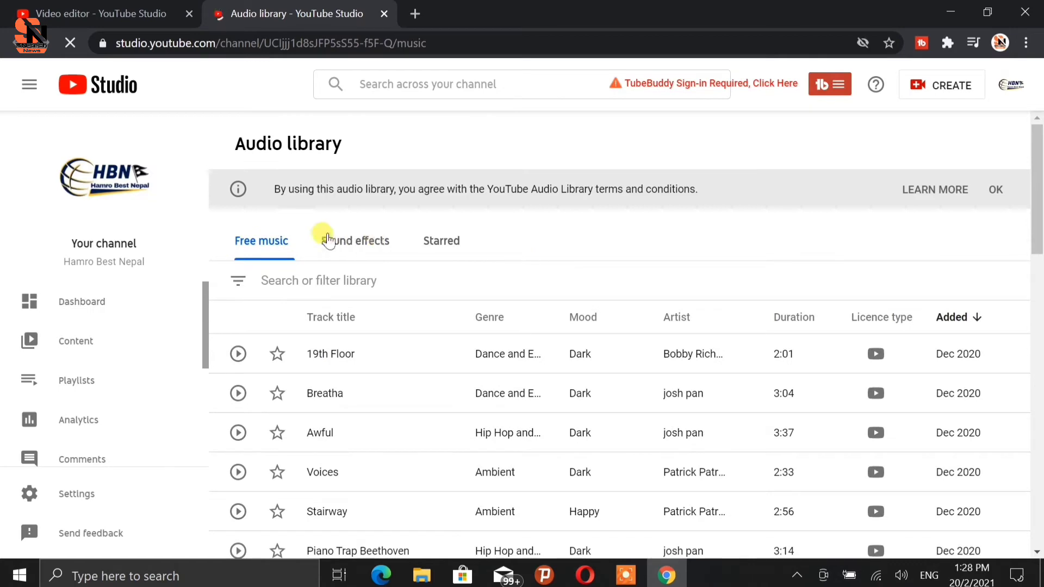
{"action": "scroll", "coordinate": [563, 348], "scroll_direction": "down", "scroll_amount": 3}
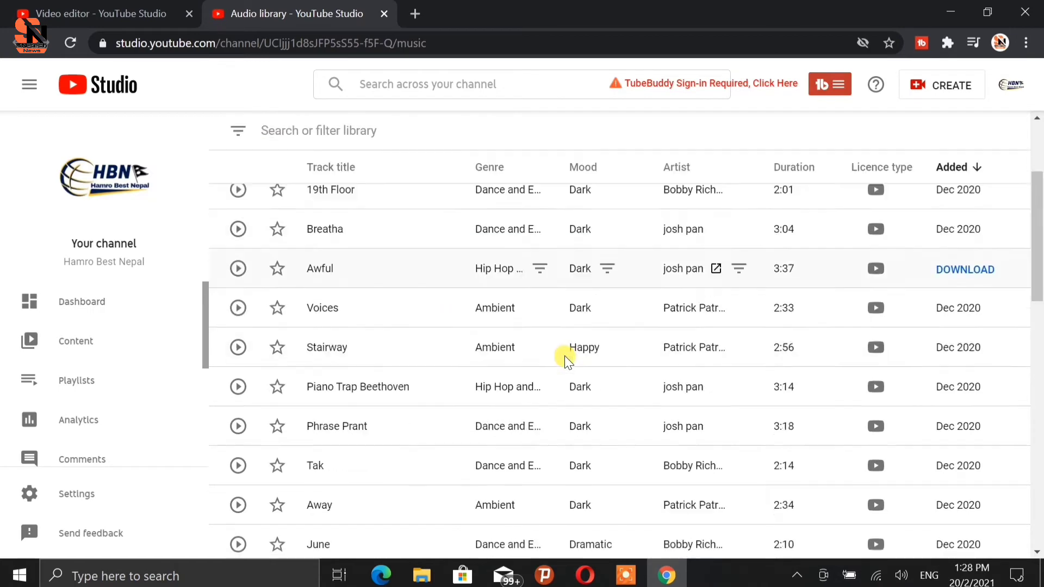
{"action": "scroll", "coordinate": [565, 356], "scroll_direction": "up", "scroll_amount": 2}
{"action": "scroll", "coordinate": [557, 354], "scroll_direction": "down", "scroll_amount": 15}
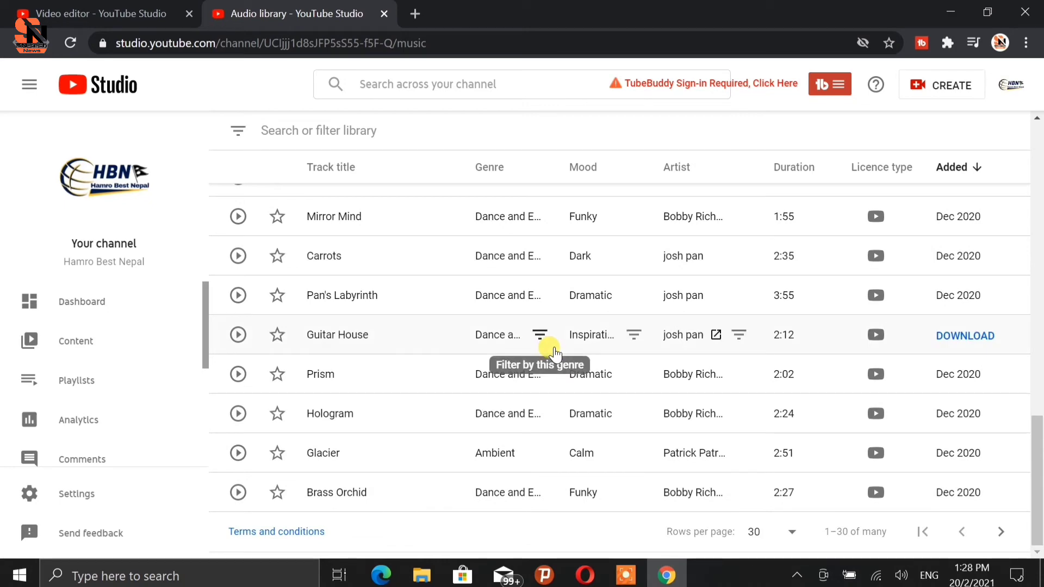
{"action": "scroll", "coordinate": [554, 354], "scroll_direction": "up", "scroll_amount": 15}
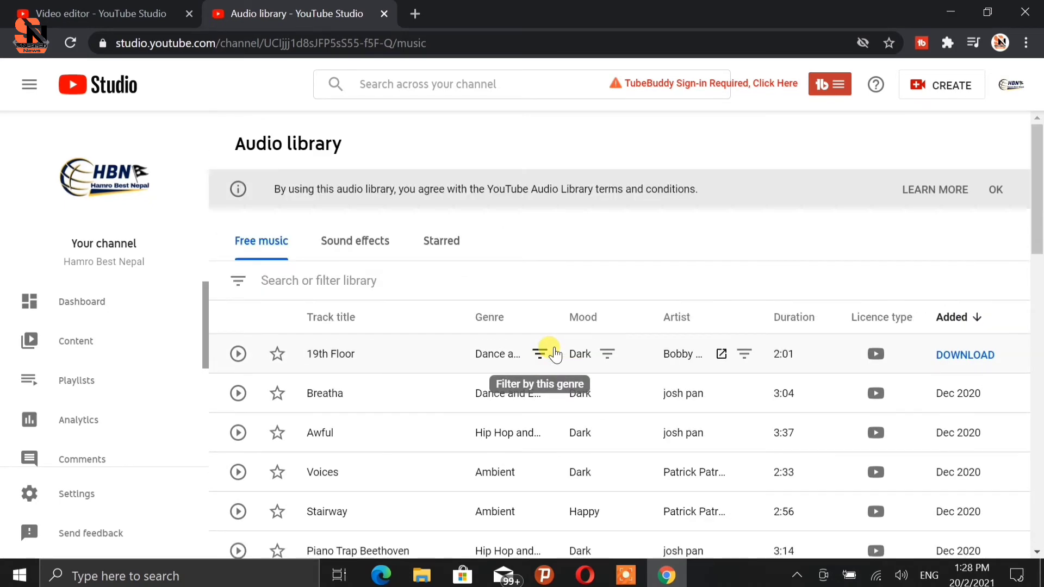
{"action": "left_click", "coordinate": [384, 15]}
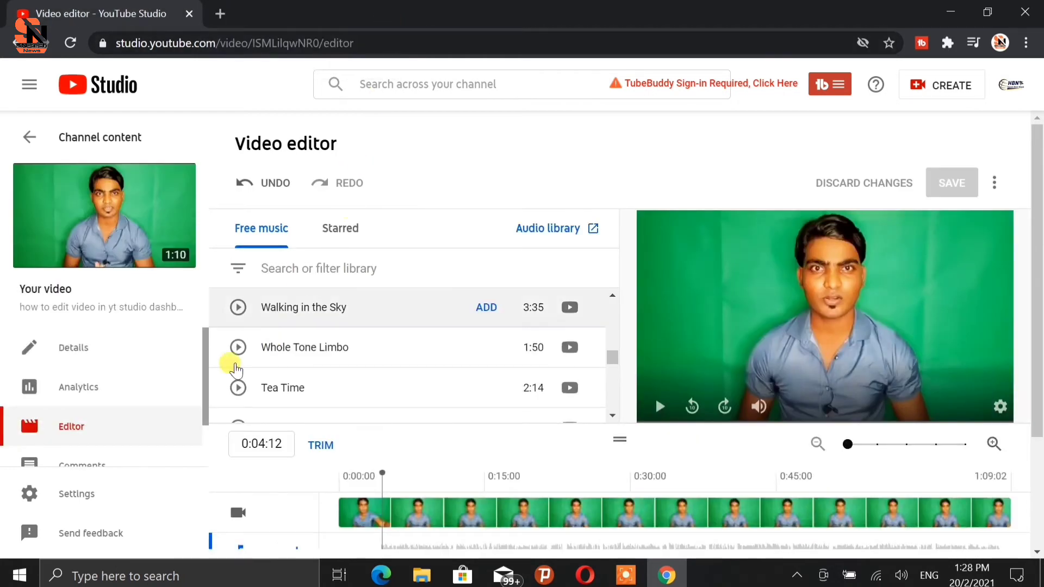
Play and stop the 19th Floor and Breatha tracks in the free music list to audition them.
{"action": "scroll", "coordinate": [256, 326], "scroll_direction": "down", "scroll_amount": 6}
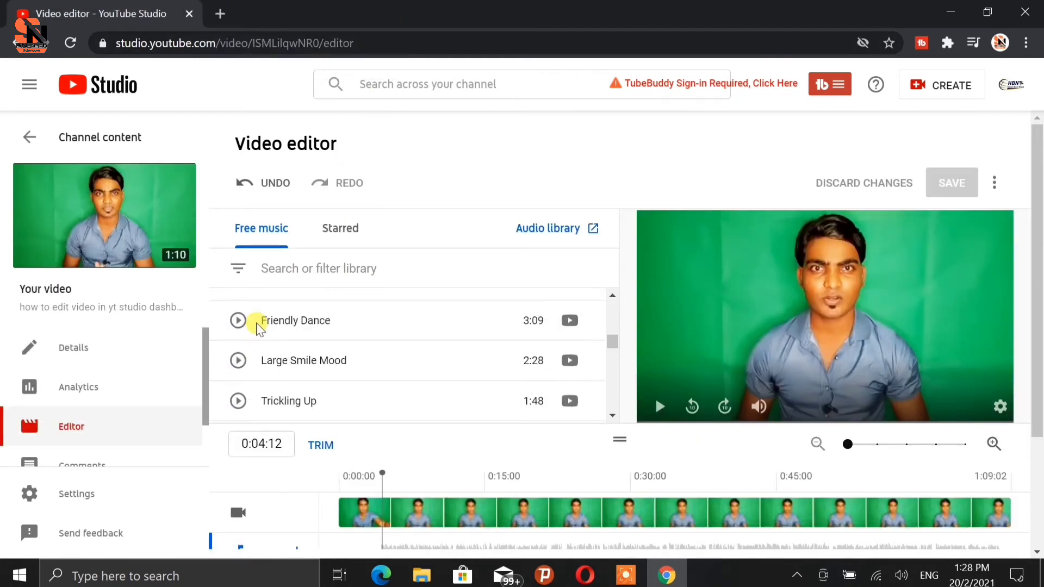
{"action": "scroll", "coordinate": [256, 323], "scroll_direction": "up", "scroll_amount": 15}
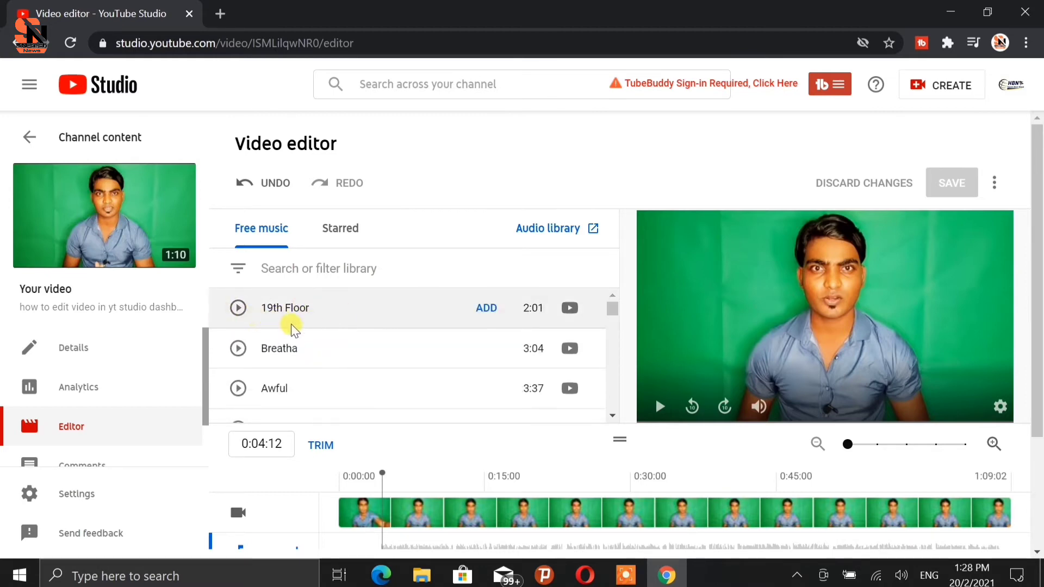
{"action": "left_click", "coordinate": [237, 309]}
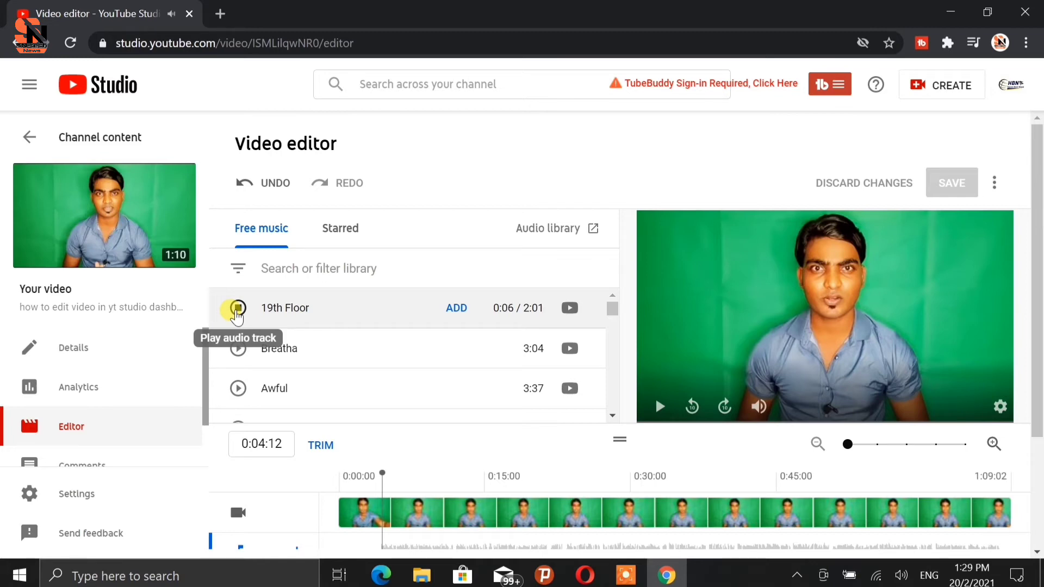
{"action": "left_click", "coordinate": [237, 313]}
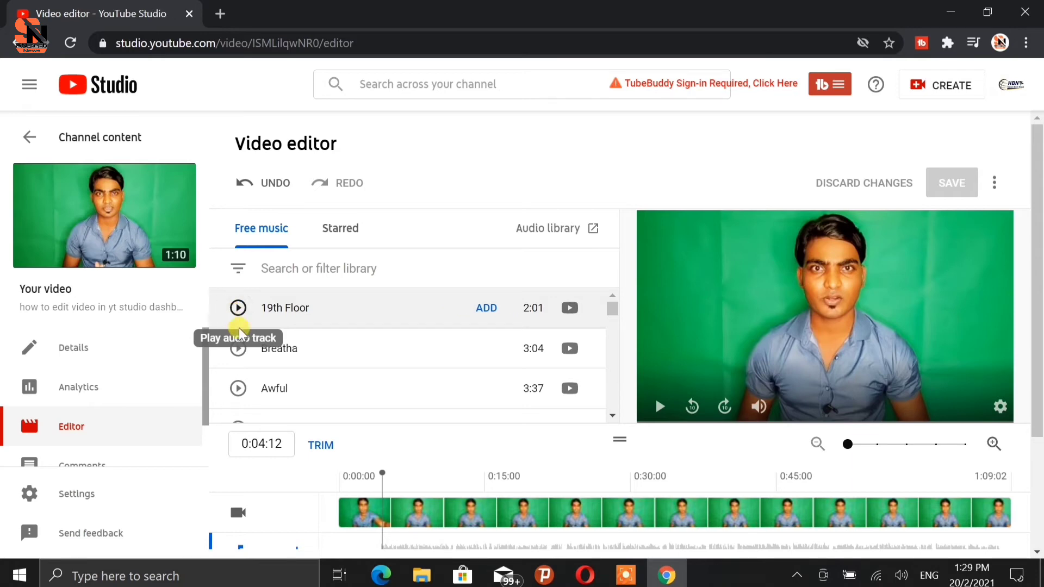
{"action": "left_click", "coordinate": [239, 351]}
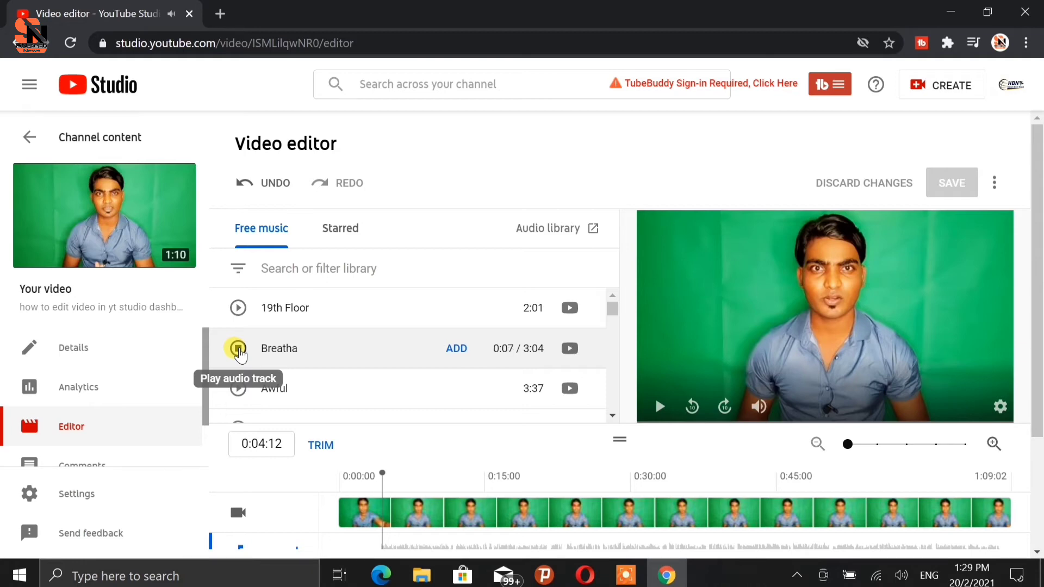
{"action": "left_click", "coordinate": [239, 349]}
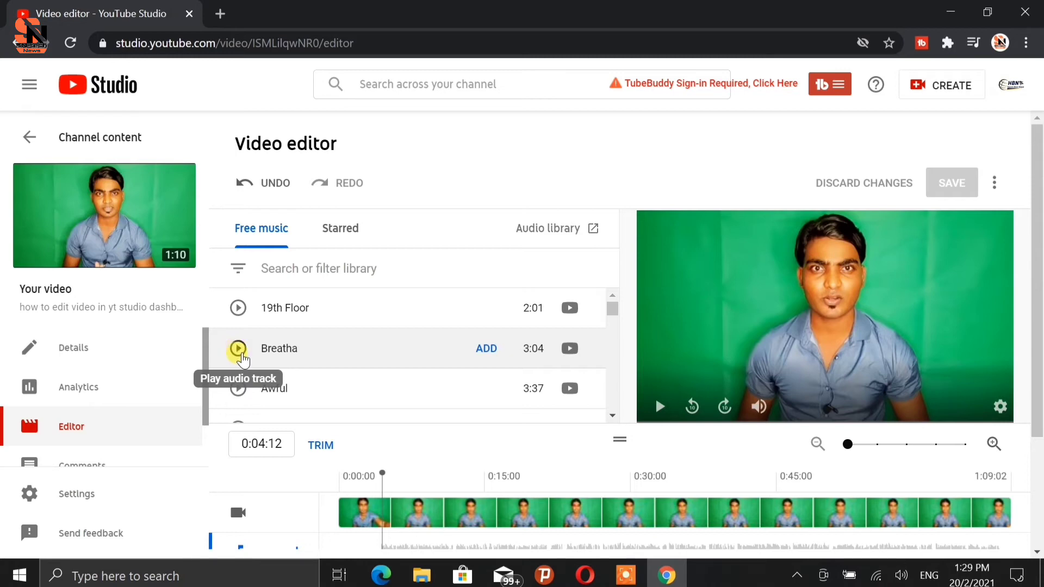
Add the Breatha track to the video and play the preview with the music.
{"action": "left_click", "coordinate": [486, 349]}
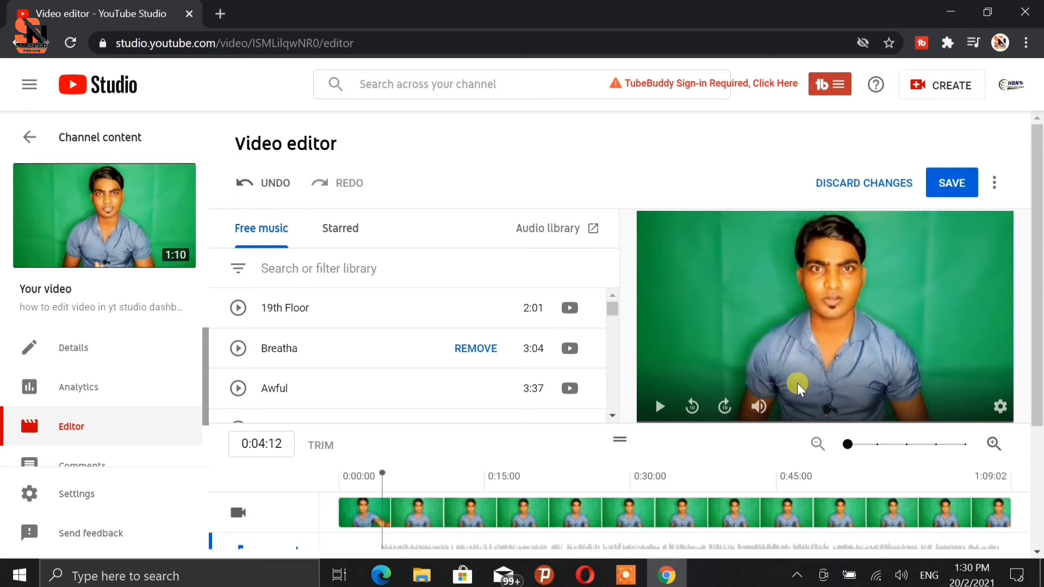
{"action": "left_click", "coordinate": [658, 412]}
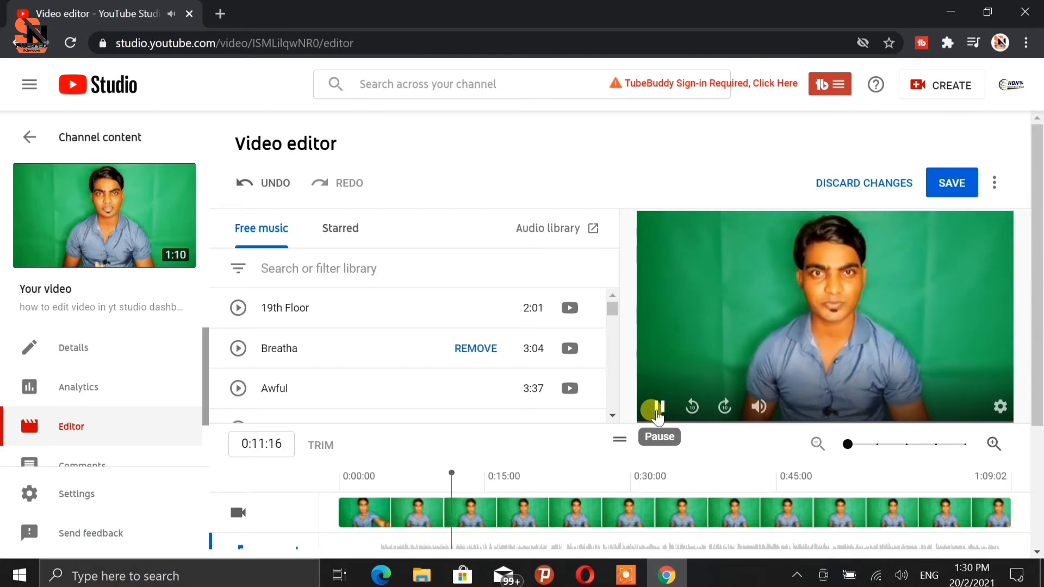
{"action": "left_click", "coordinate": [657, 416]}
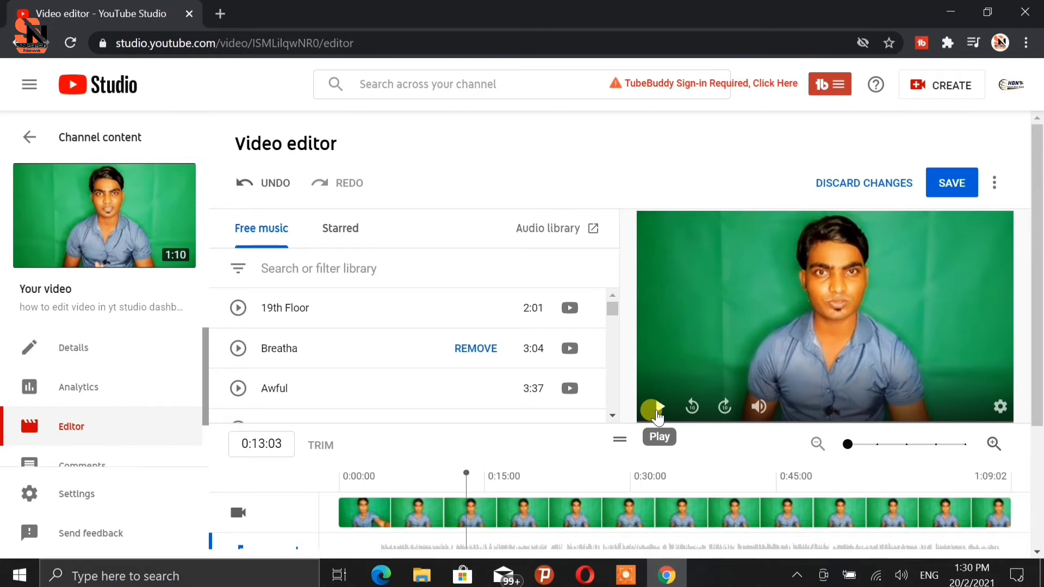
Lower the Breatha audio track's mix level.
{"action": "scroll", "coordinate": [657, 416], "scroll_direction": "down", "scroll_amount": 3}
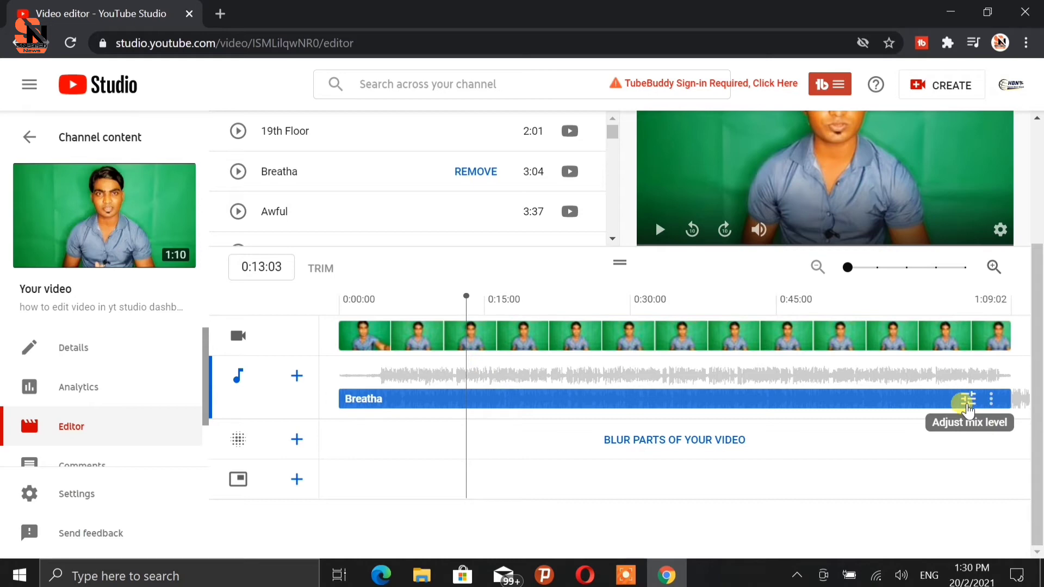
{"action": "left_click", "coordinate": [966, 405]}
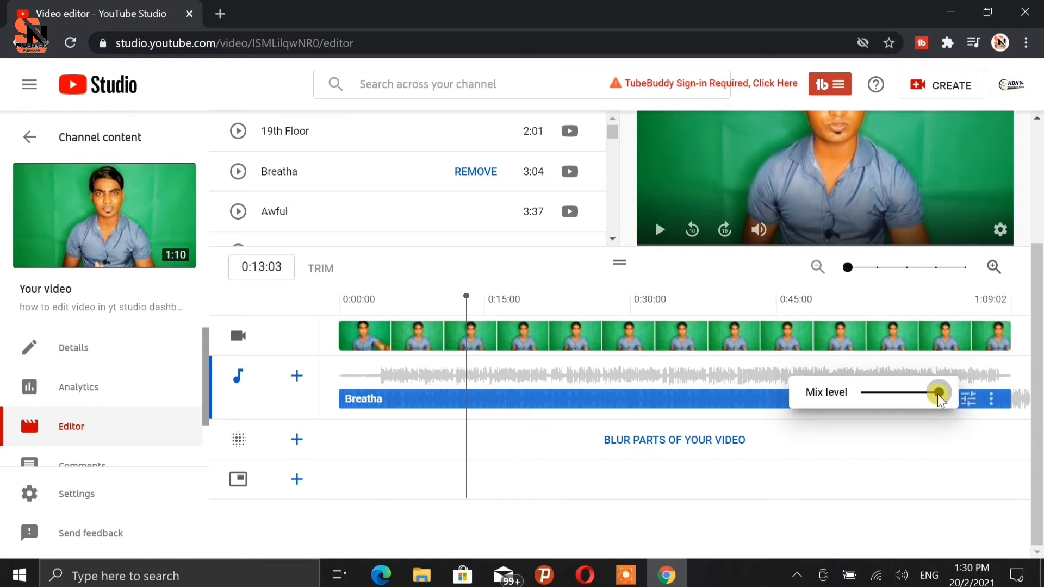
{"action": "left_click_drag", "start_coordinate": [940, 392], "coordinate": [869, 390]}
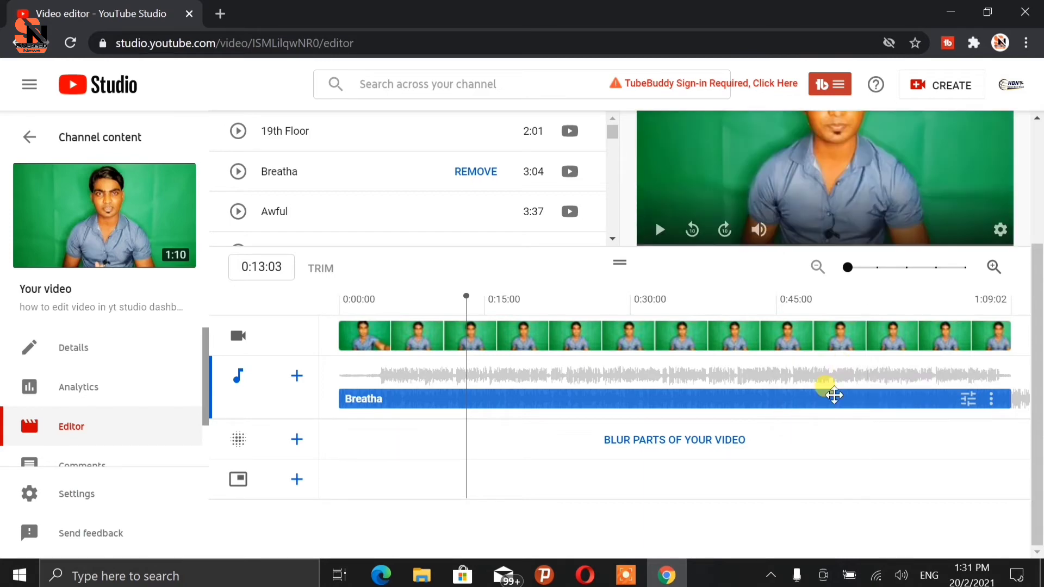
{"action": "scroll", "coordinate": [830, 391], "scroll_direction": "up", "scroll_amount": 3}
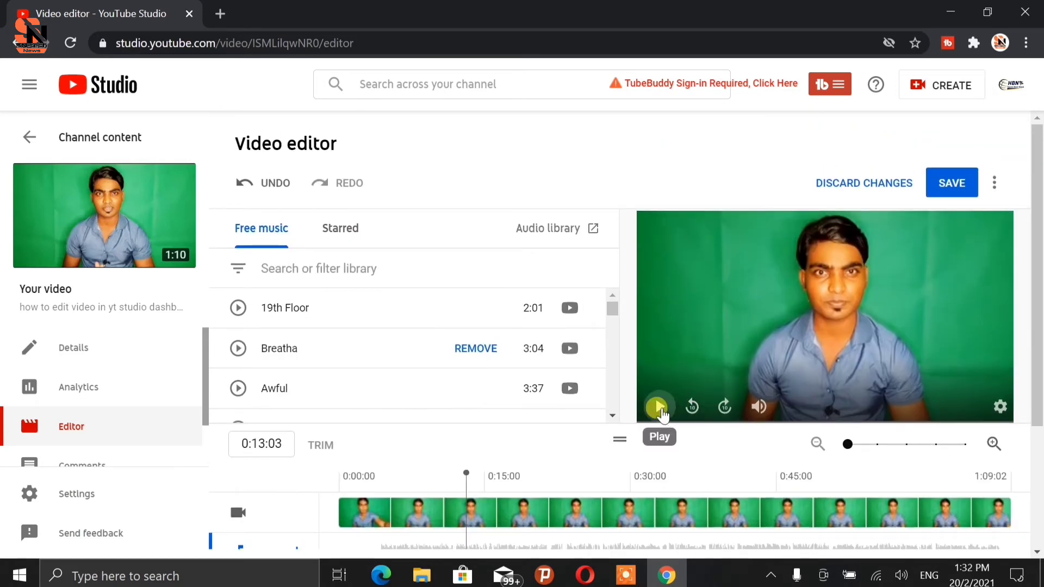
Play the preview and drag the Breatha music track along the timeline to start around 0:15.
{"action": "left_click", "coordinate": [659, 408]}
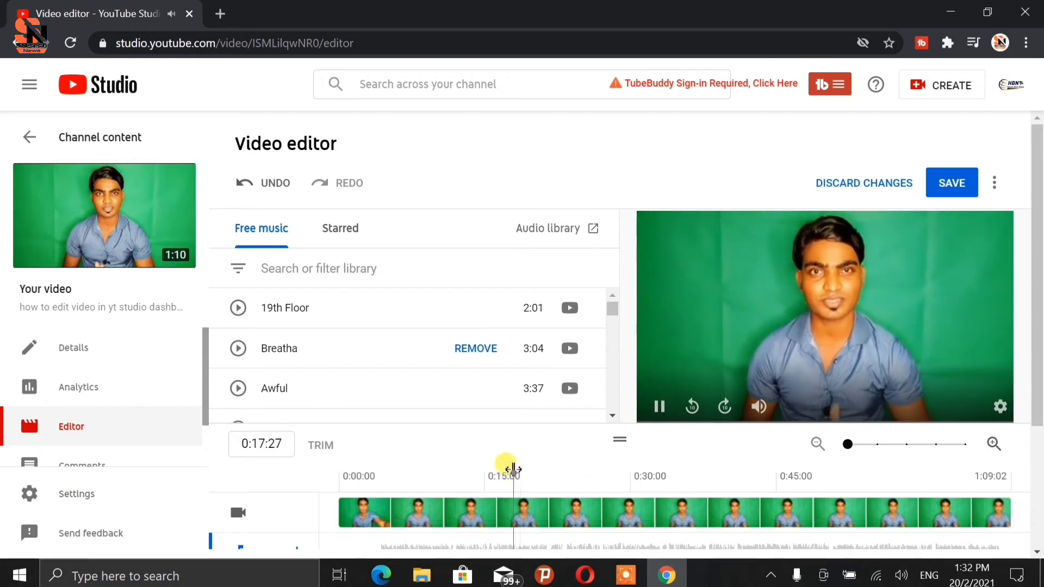
{"action": "left_click", "coordinate": [657, 418]}
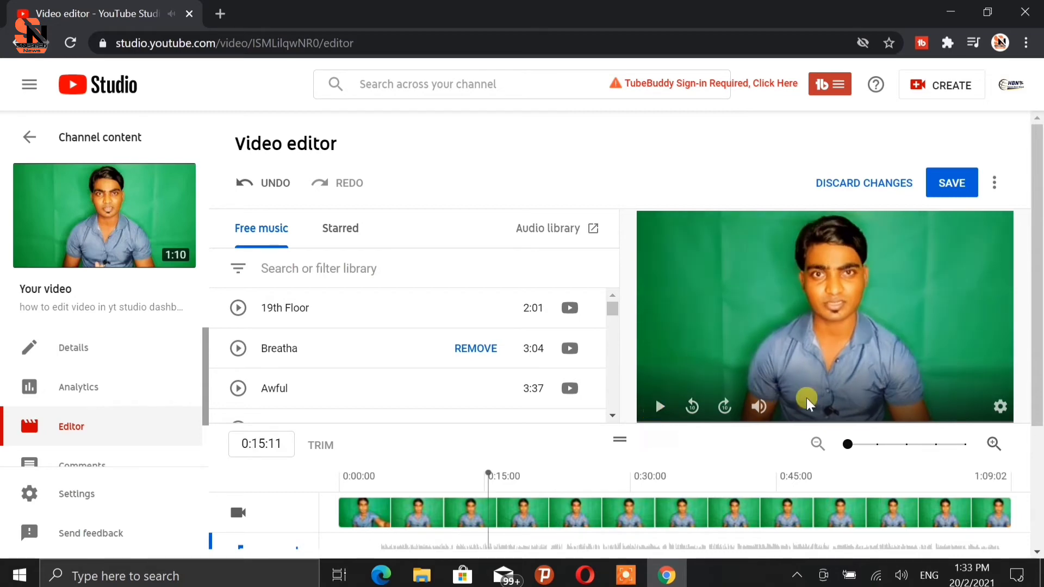
{"action": "scroll", "coordinate": [808, 405], "scroll_direction": "down", "scroll_amount": 3}
{"action": "left_click", "coordinate": [968, 400]}
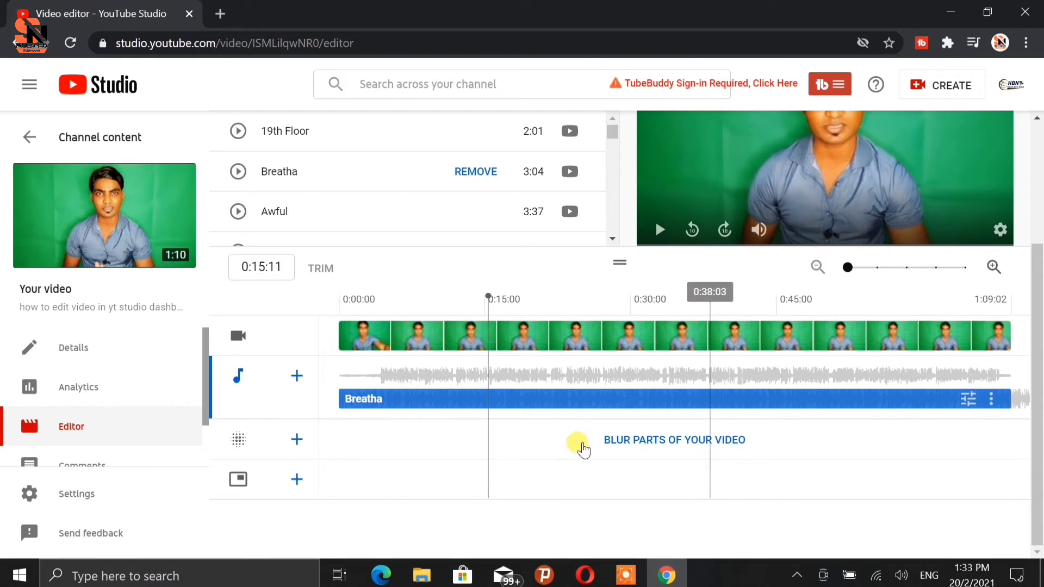
{"action": "left_click_drag", "start_coordinate": [363, 401], "coordinate": [497, 414]}
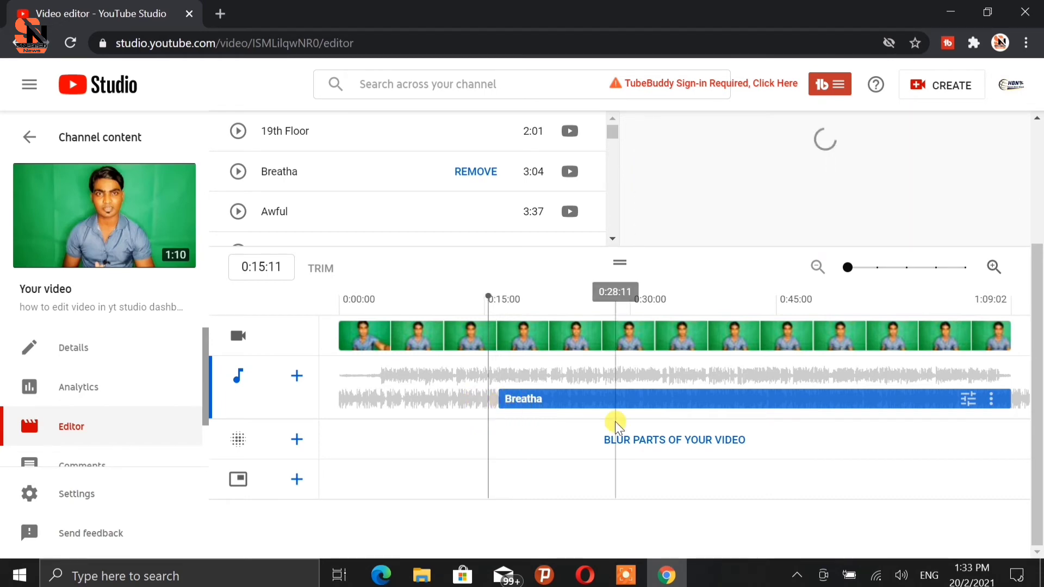
{"action": "left_click_drag", "start_coordinate": [690, 398], "coordinate": [572, 426]}
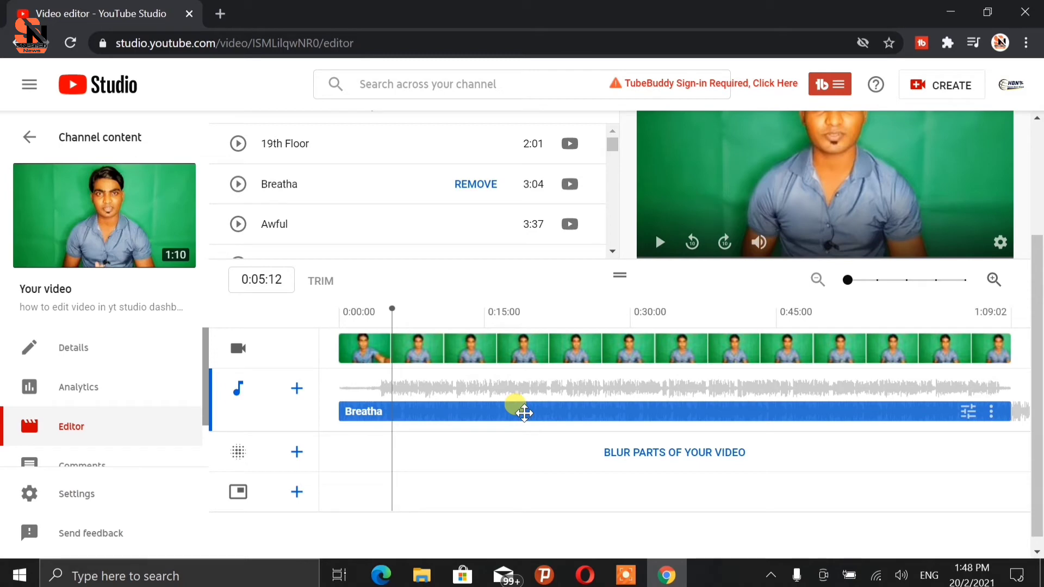
Remove the Breatha track from the video's music.
{"action": "scroll", "coordinate": [524, 413], "scroll_direction": "up", "scroll_amount": 3}
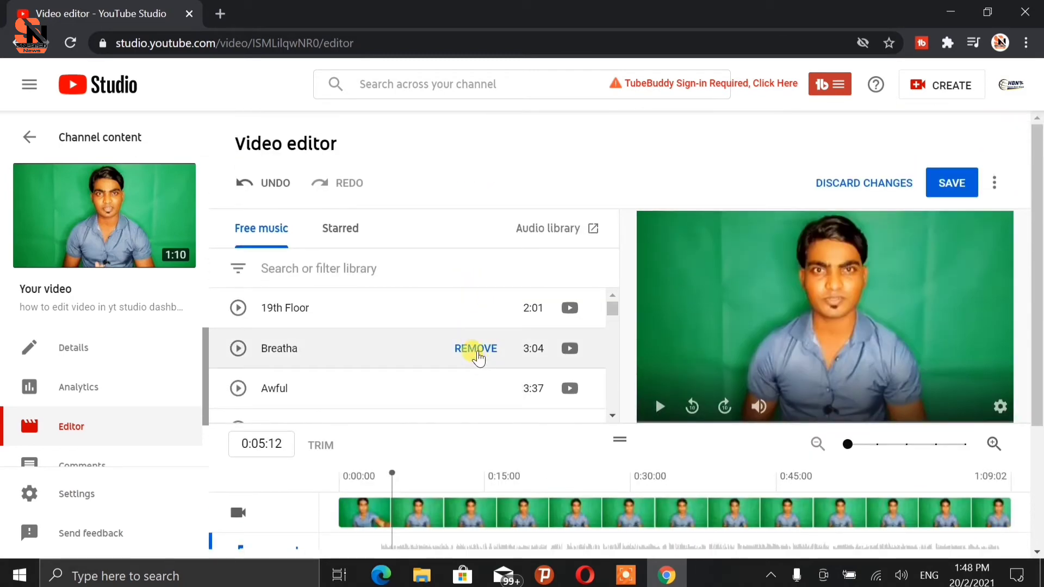
{"action": "left_click", "coordinate": [477, 356]}
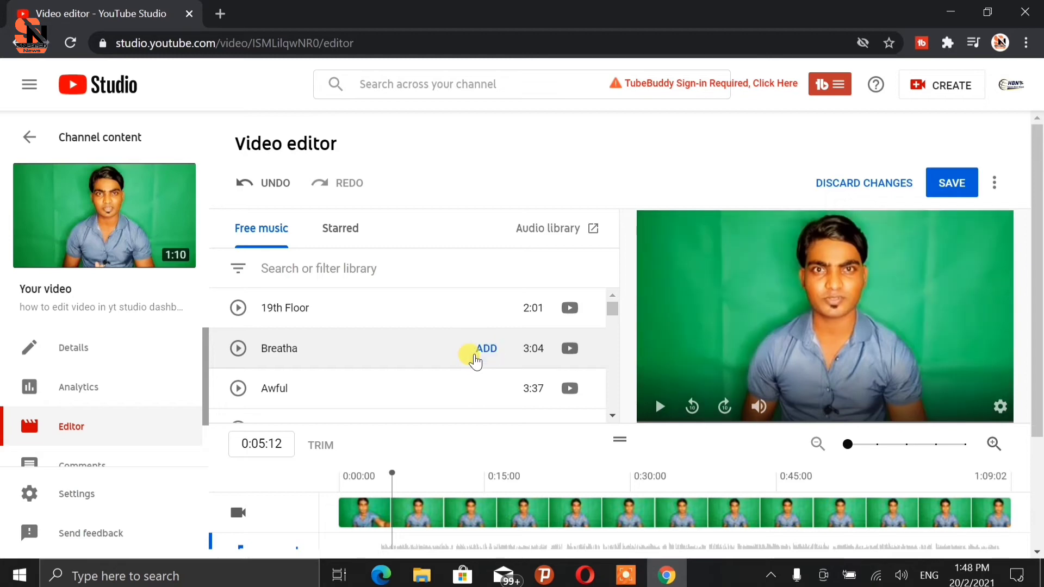
{"action": "scroll", "coordinate": [608, 403], "scroll_direction": "down", "scroll_amount": 3}
{"action": "scroll", "coordinate": [608, 451], "scroll_direction": "down", "scroll_amount": 3}
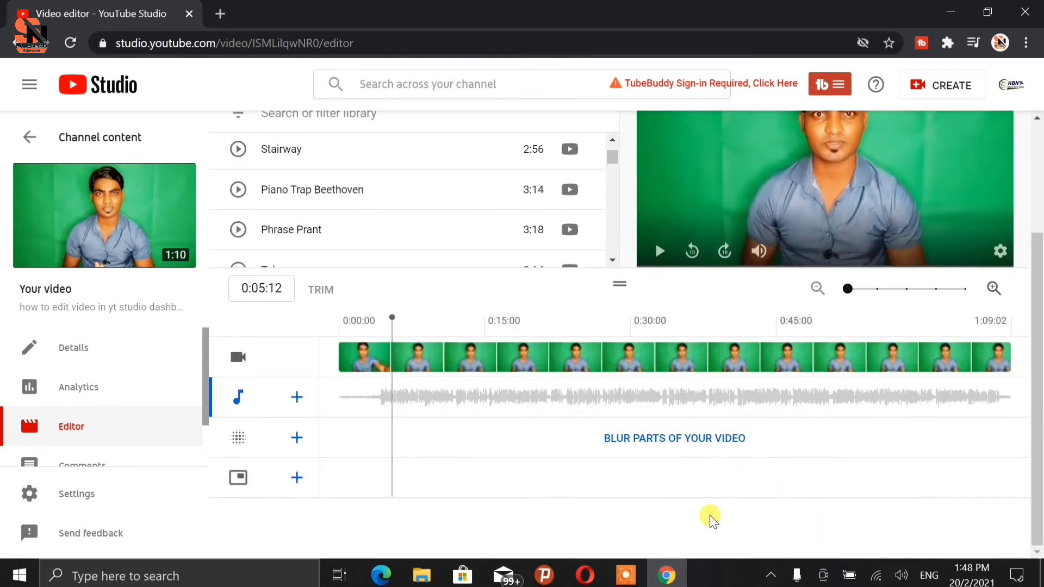
Add the 19th Floor track from the free music list to the video.
{"action": "scroll", "coordinate": [598, 462], "scroll_direction": "up", "scroll_amount": 3}
{"action": "scroll", "coordinate": [462, 401], "scroll_direction": "up", "scroll_amount": 3}
{"action": "left_click", "coordinate": [479, 308]}
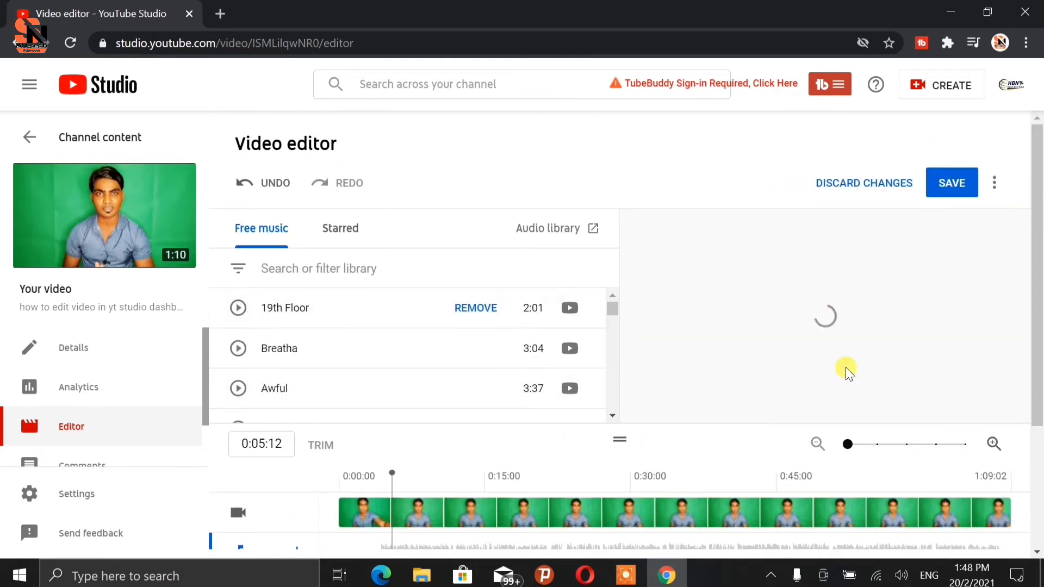
{"action": "scroll", "coordinate": [844, 369], "scroll_direction": "down", "scroll_amount": 3}
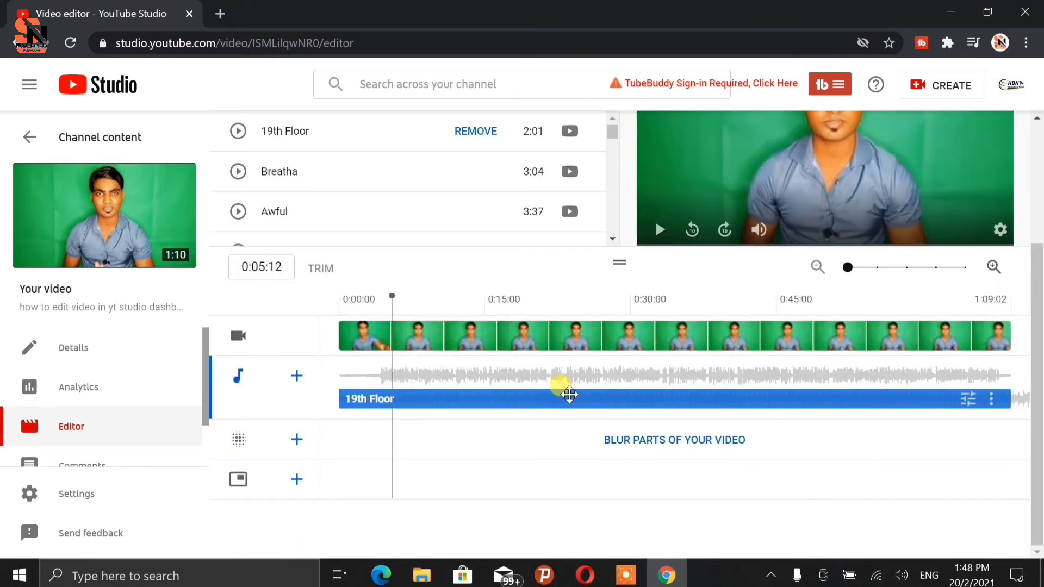
{"action": "scroll", "coordinate": [778, 345], "scroll_direction": "up", "scroll_amount": 3}
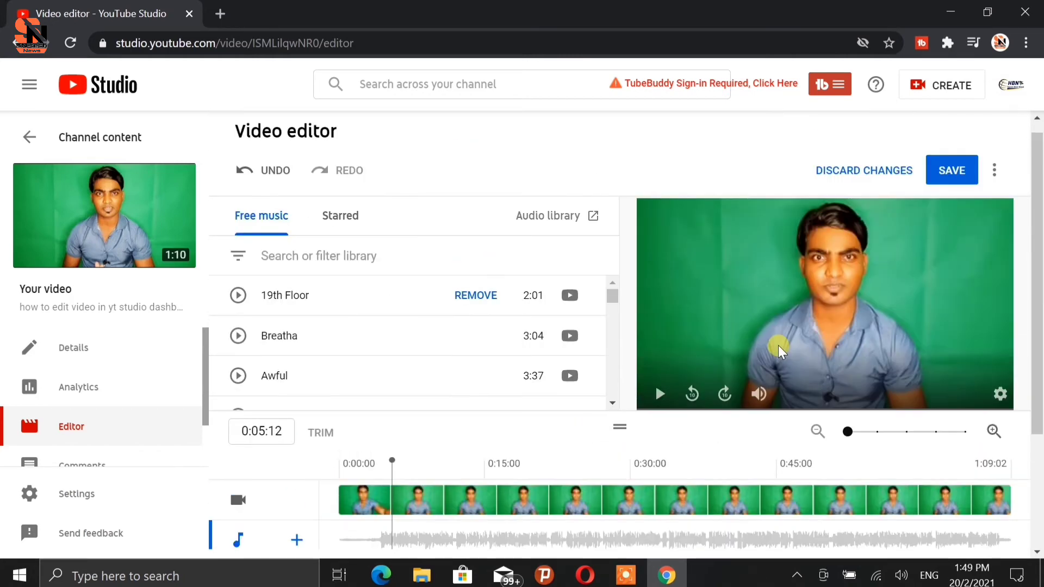
{"action": "left_click", "coordinate": [953, 173]}
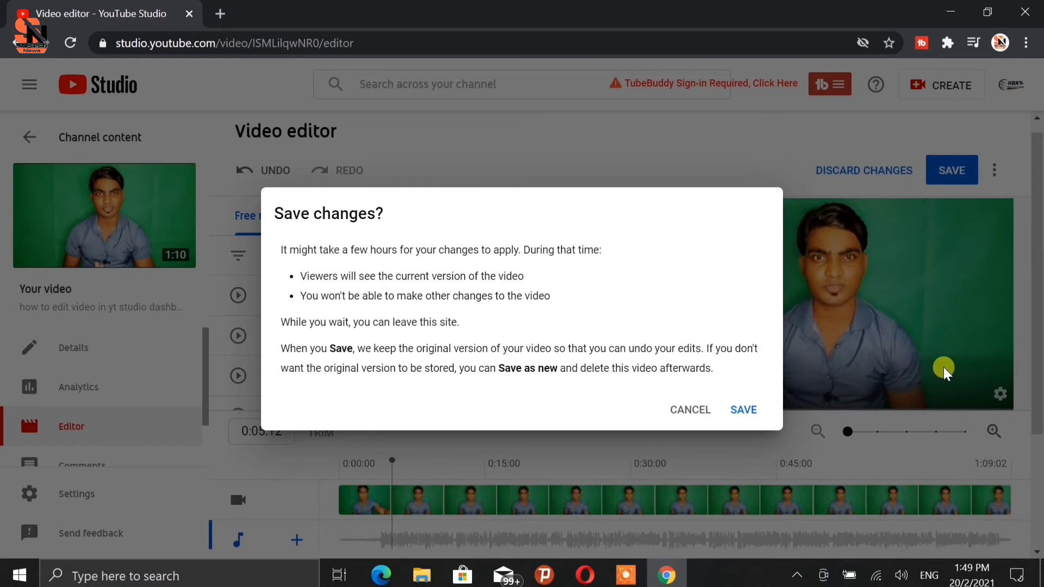
{"action": "left_click", "coordinate": [690, 410]}
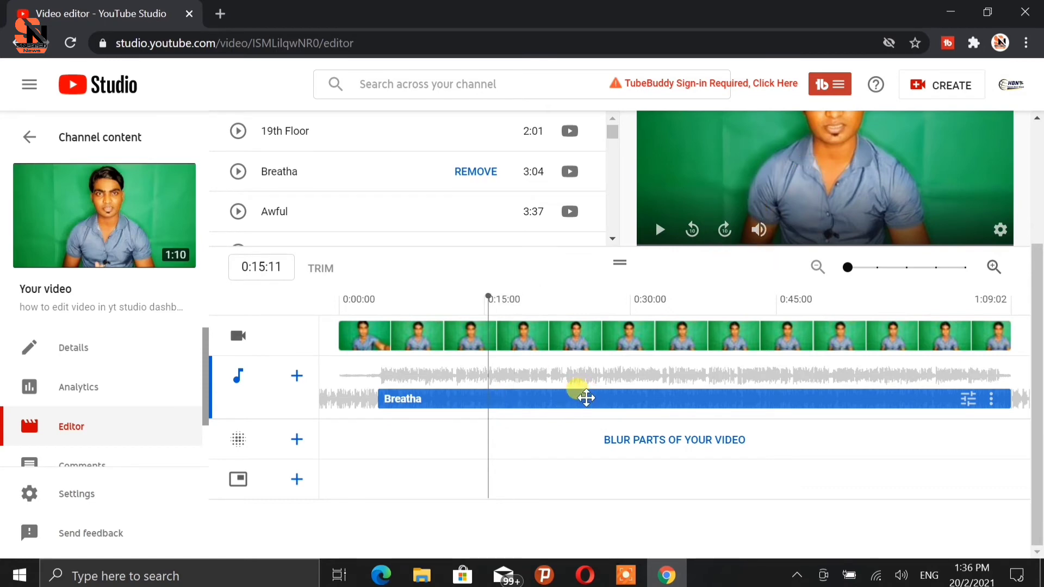
Remove the Breatha background music track from the video.
{"action": "scroll", "coordinate": [586, 399], "scroll_direction": "up", "scroll_amount": 2}
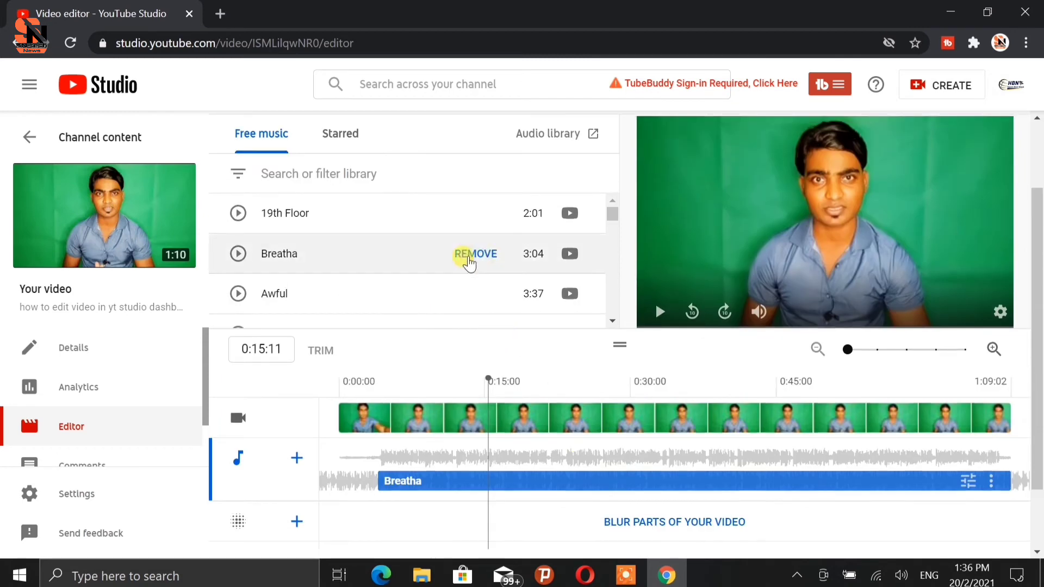
{"action": "left_click", "coordinate": [469, 261]}
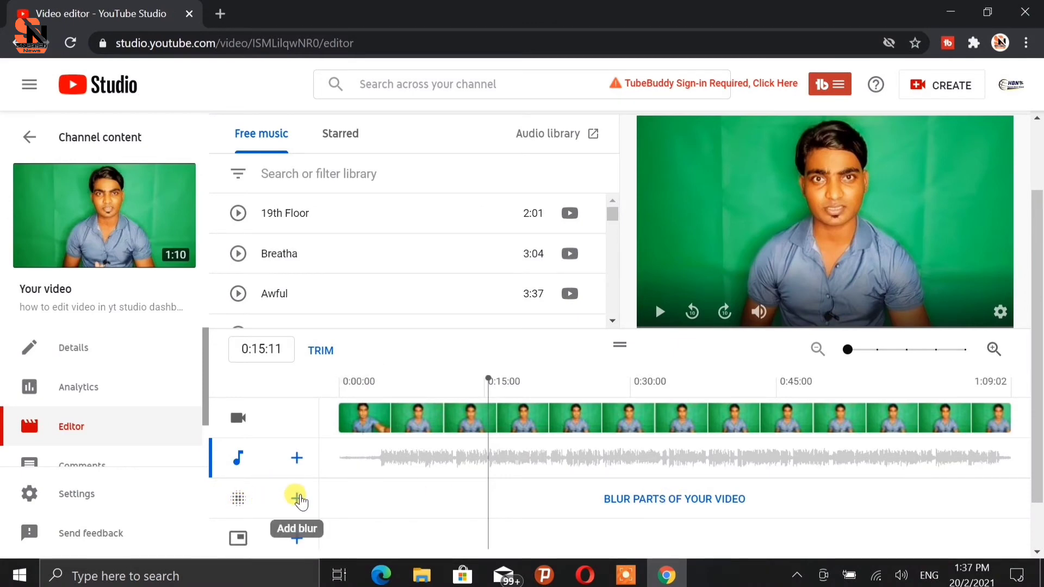
Add a face blur covering the presenter's face by selecting the detected face and applying it.
{"action": "left_click", "coordinate": [297, 499]}
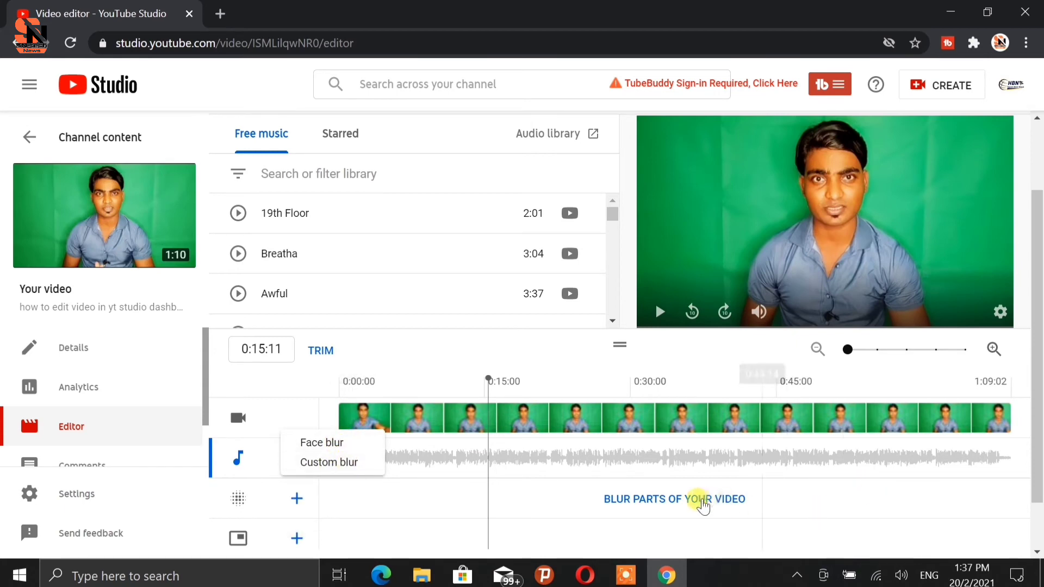
{"action": "left_click", "coordinate": [697, 499]}
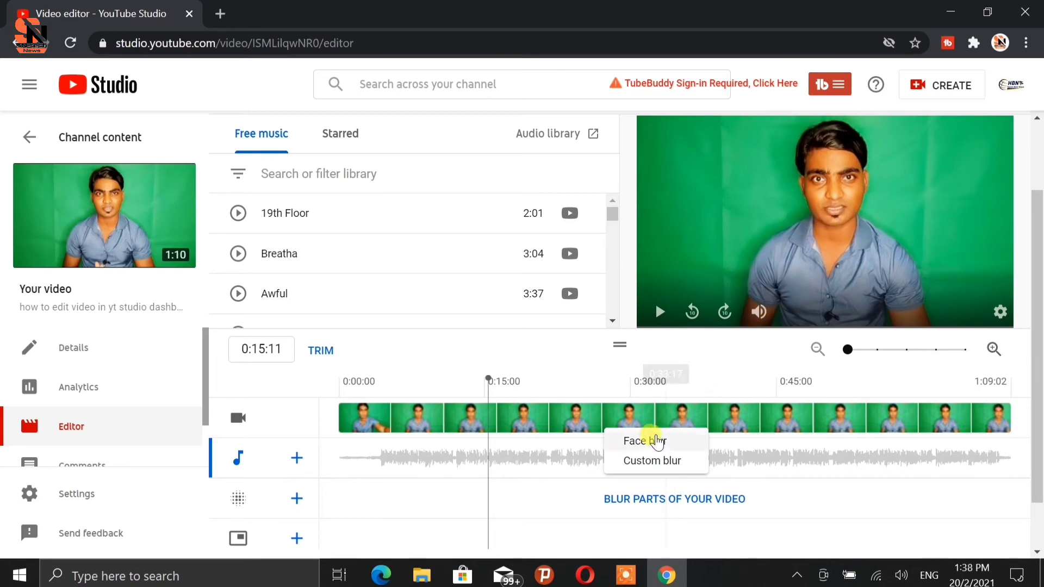
{"action": "left_click", "coordinate": [655, 443]}
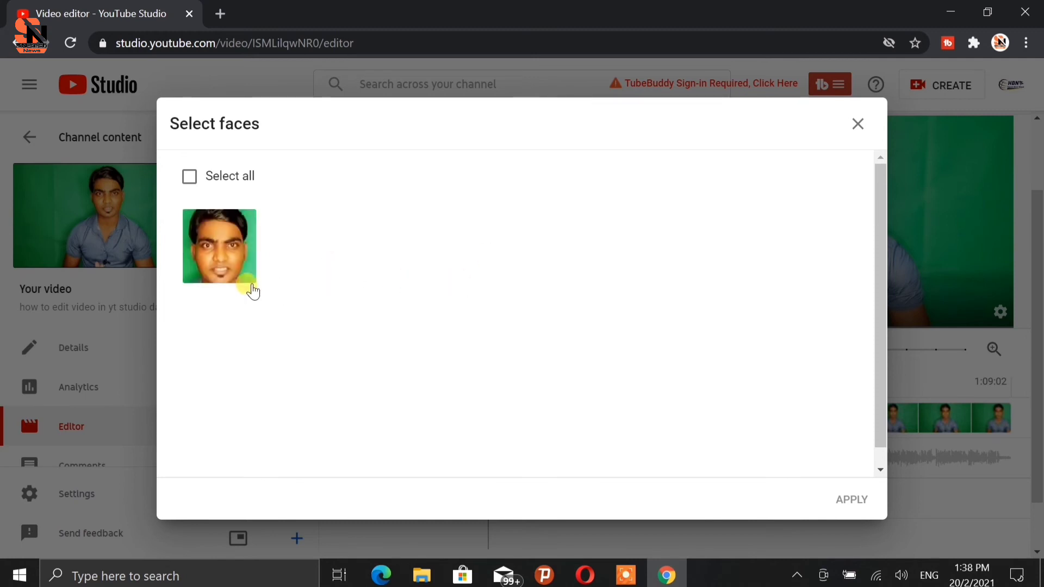
{"action": "left_click", "coordinate": [242, 278]}
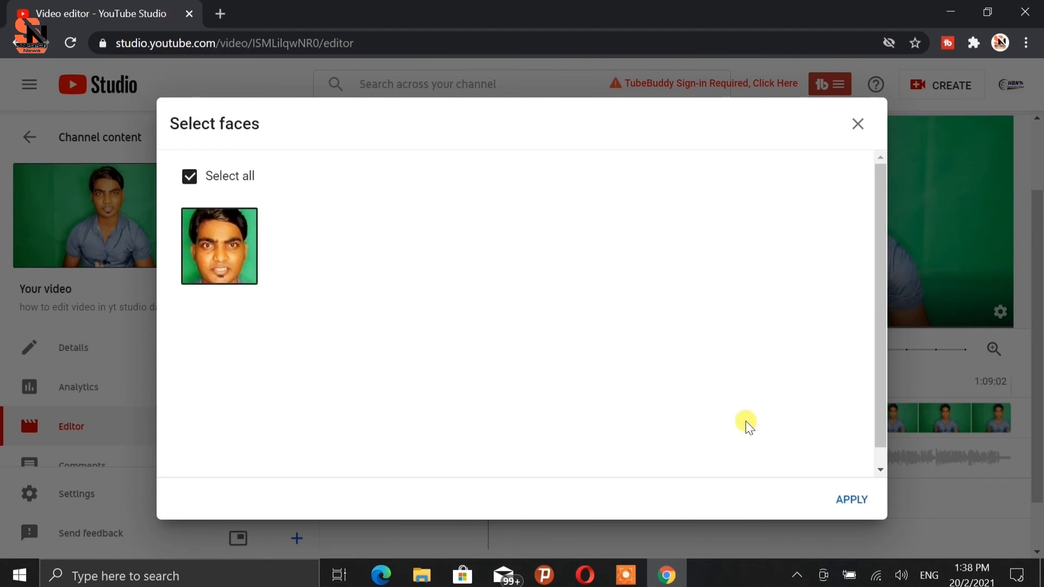
{"action": "left_click", "coordinate": [849, 500]}
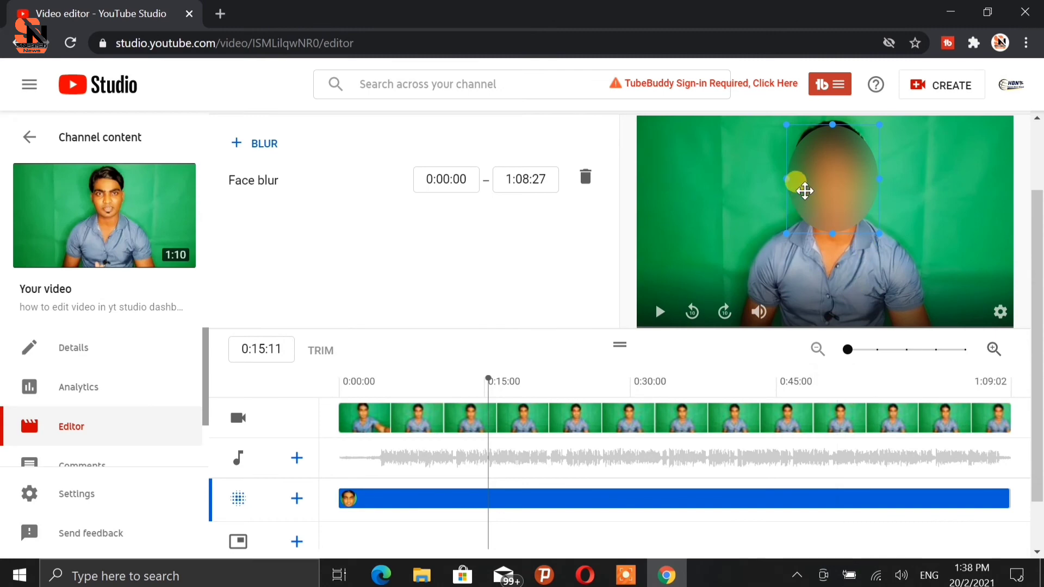
Examine the face blur box and its start and end times, and play the preview to check it.
{"action": "left_click", "coordinate": [805, 190]}
{"action": "scroll", "coordinate": [814, 198], "scroll_direction": "up", "scroll_amount": 1}
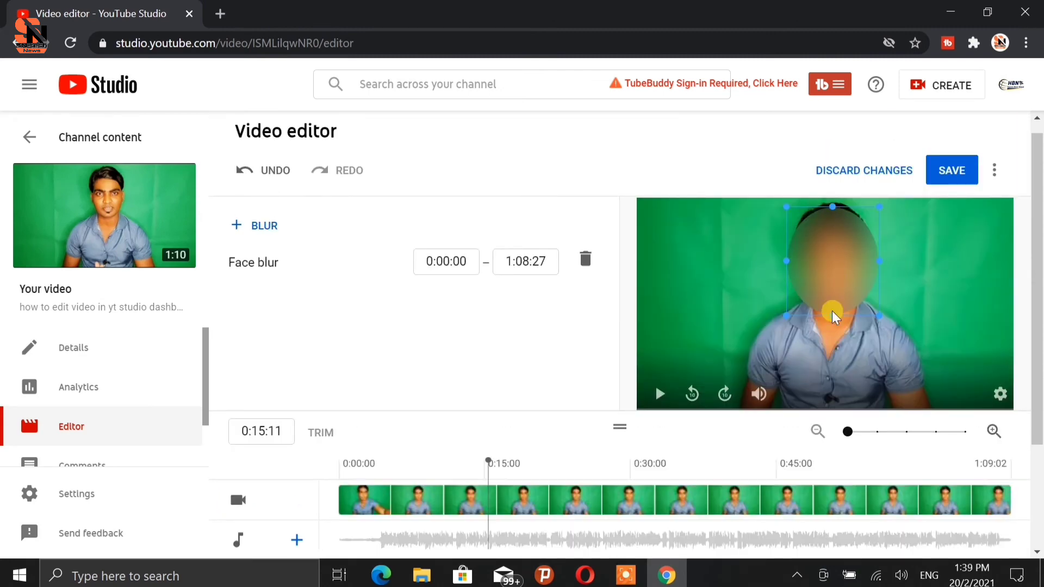
{"action": "mouse_move", "coordinate": [880, 315]}
{"action": "left_mouse_down"}
{"action": "mouse_move", "coordinate": [862, 296]}
{"action": "mouse_move", "coordinate": [888, 335]}
{"action": "mouse_move", "coordinate": [861, 308]}
{"action": "mouse_move", "coordinate": [881, 317]}
{"action": "left_mouse_up"}
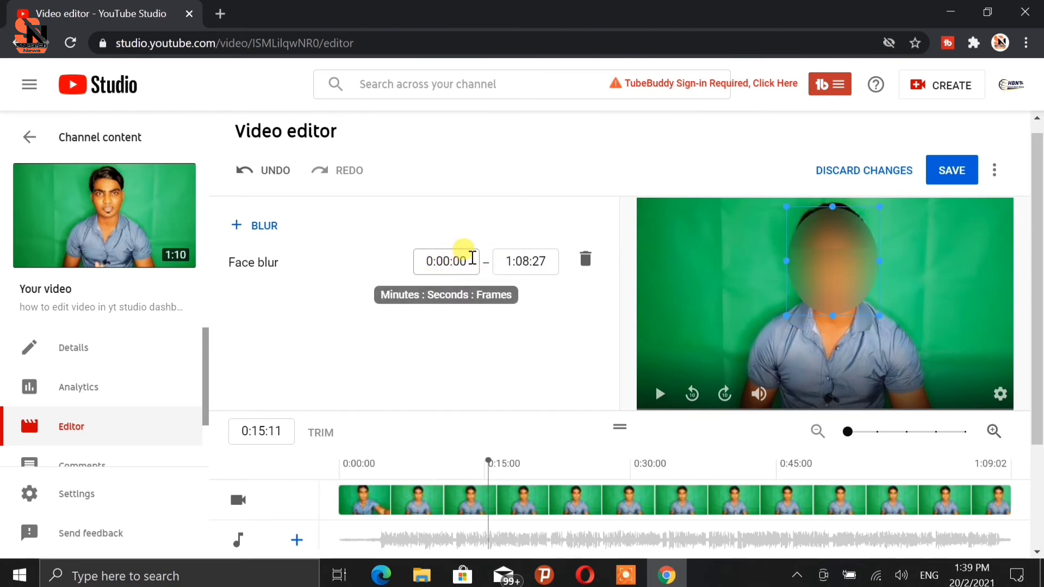
{"action": "left_click", "coordinate": [469, 261]}
{"action": "triple_click", "coordinate": [467, 260]}
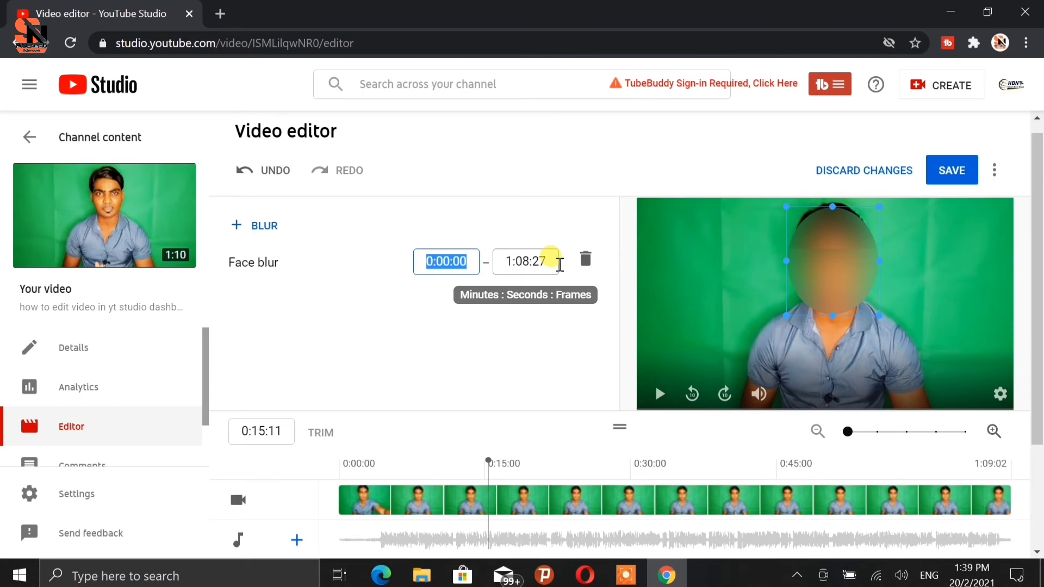
{"action": "triple_click", "coordinate": [538, 259]}
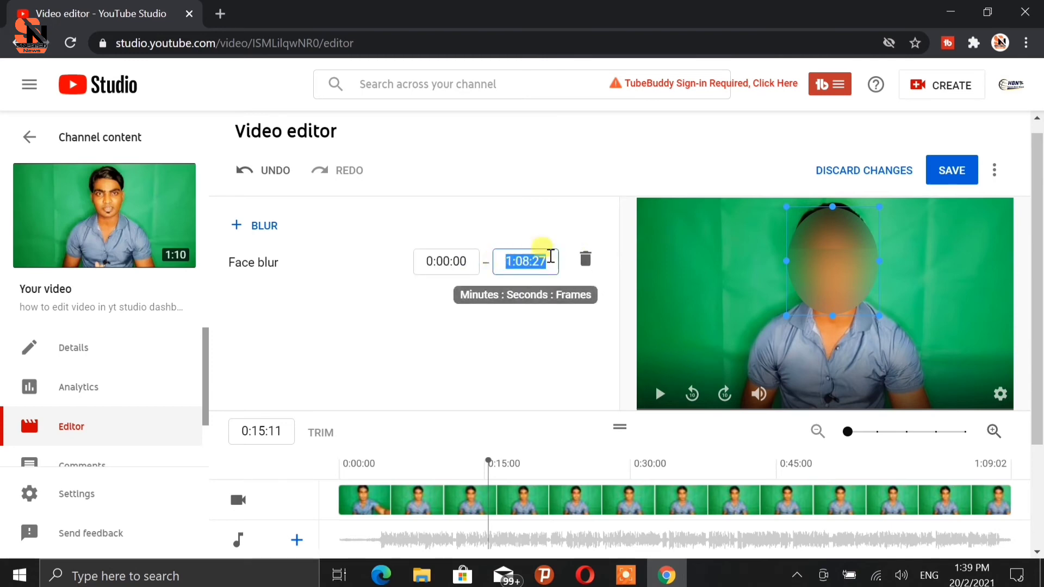
{"action": "left_click", "coordinate": [550, 263]}
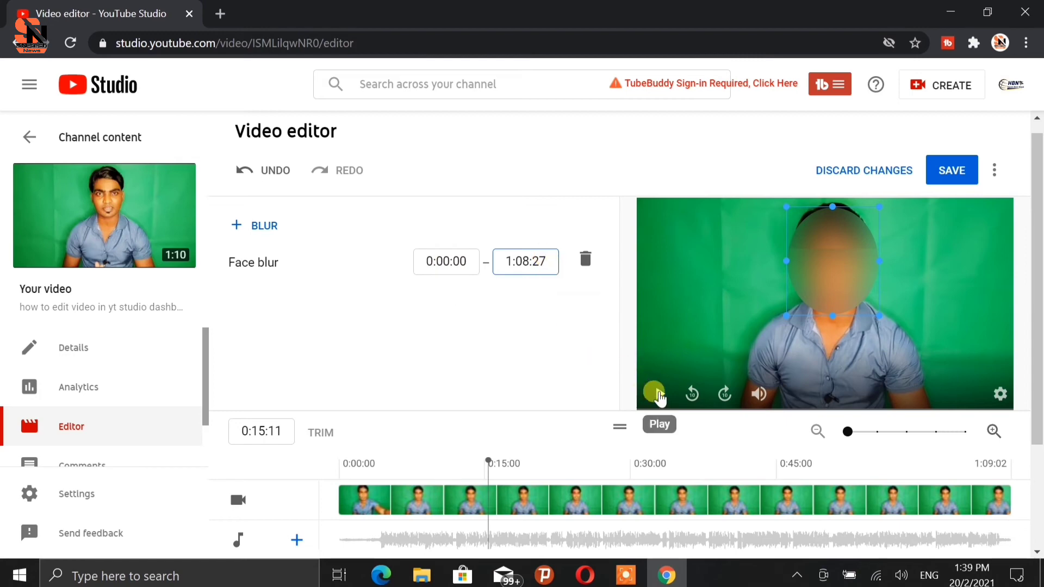
{"action": "left_click", "coordinate": [656, 392]}
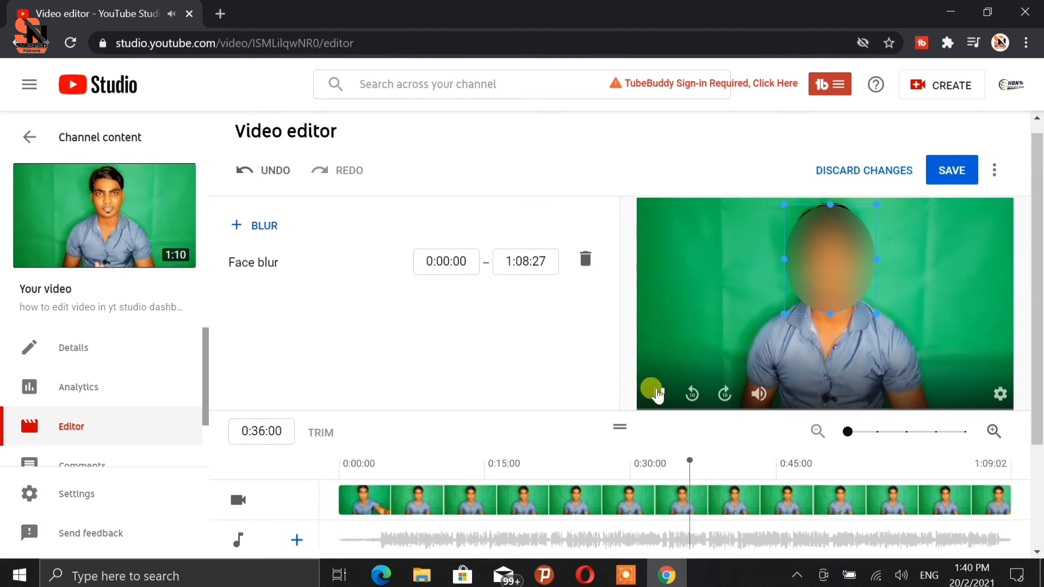
{"action": "left_click", "coordinate": [656, 392]}
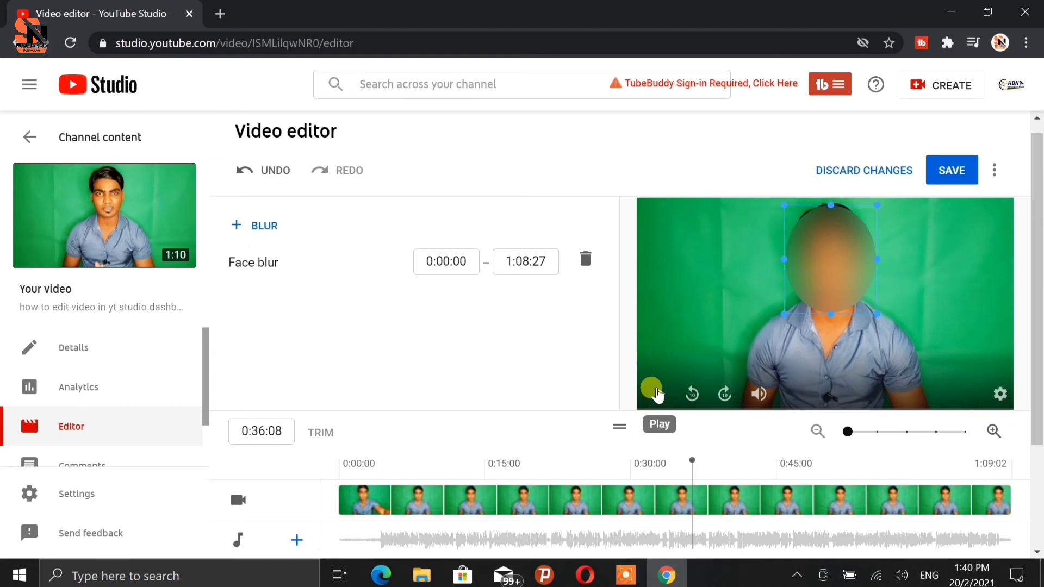
Delete the face blur and add a custom blur to the video instead.
{"action": "left_click", "coordinate": [583, 259]}
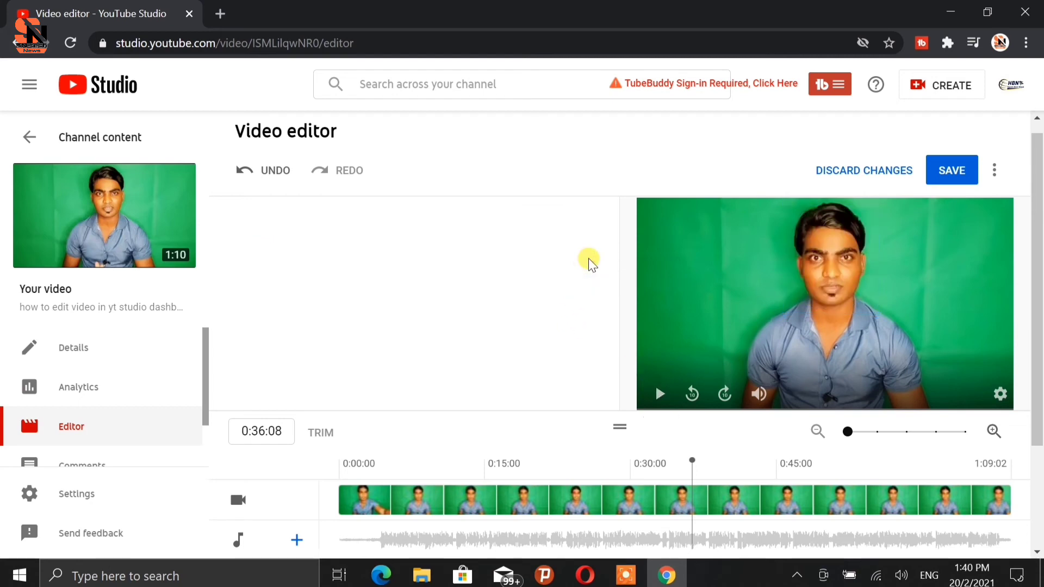
{"action": "scroll", "coordinate": [589, 259], "scroll_direction": "down", "scroll_amount": 3}
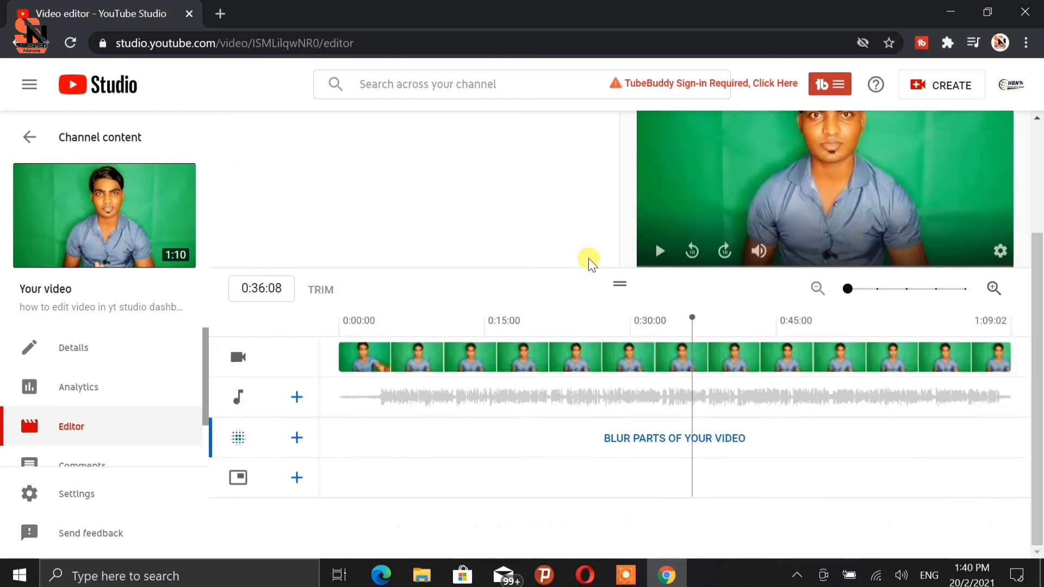
{"action": "left_click", "coordinate": [705, 443]}
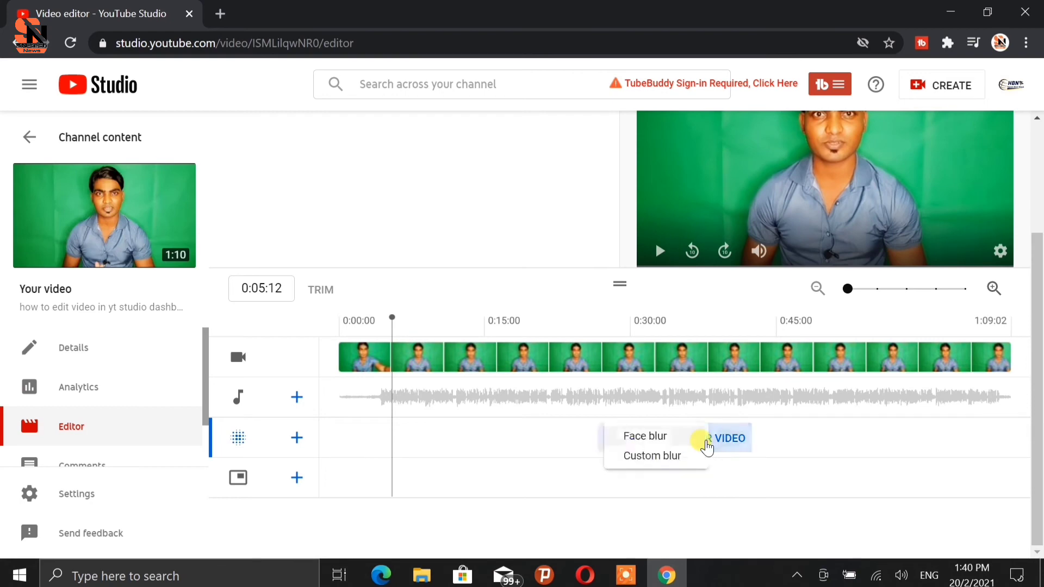
{"action": "left_click", "coordinate": [661, 457]}
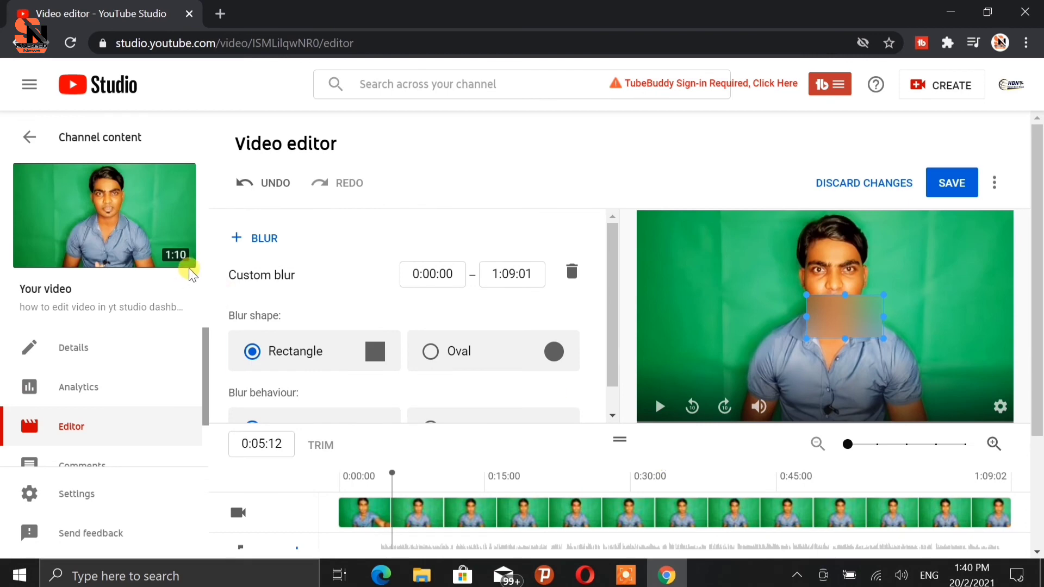
Move the custom blur rectangle up to cover the presenter's face.
{"action": "left_click", "coordinate": [454, 274]}
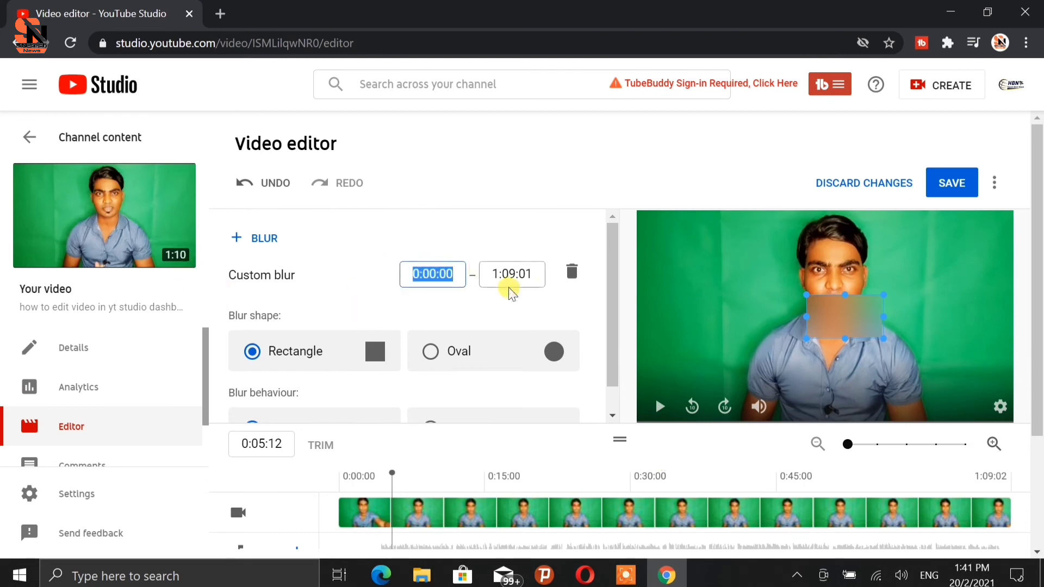
{"action": "left_click", "coordinate": [523, 273]}
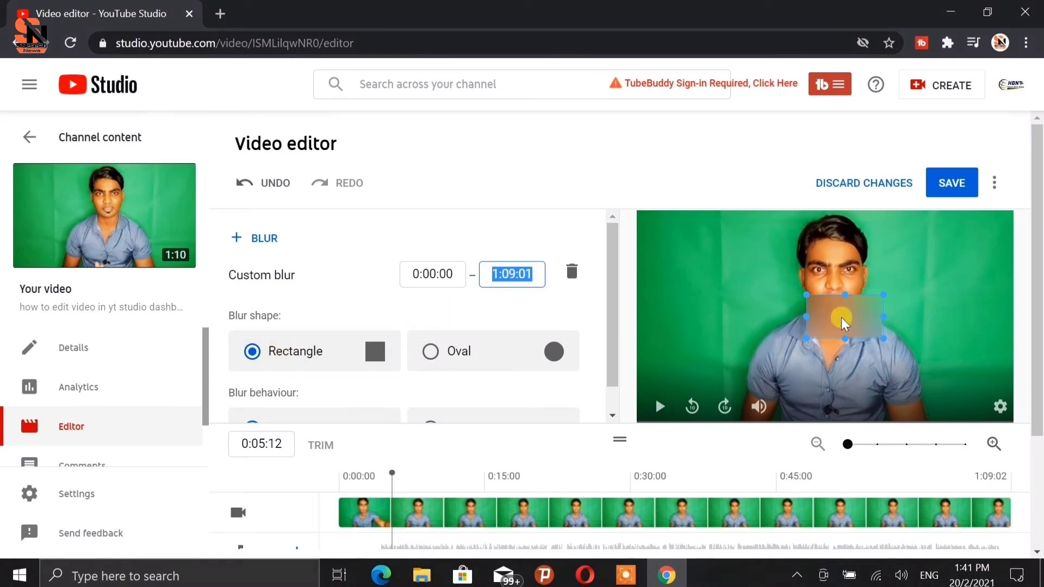
{"action": "left_click_drag", "start_coordinate": [841, 323], "coordinate": [837, 288]}
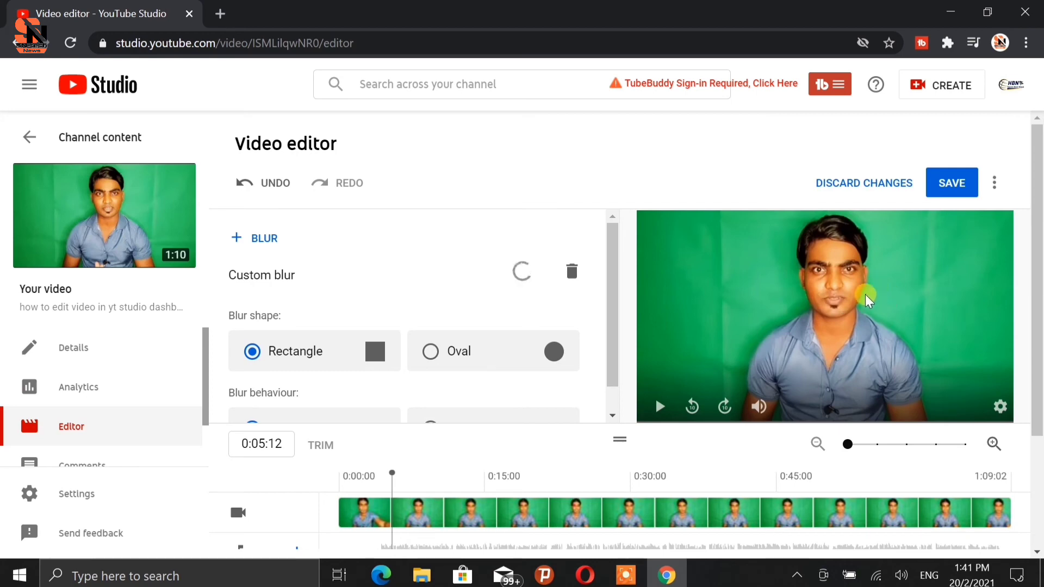
{"action": "left_click", "coordinate": [829, 290]}
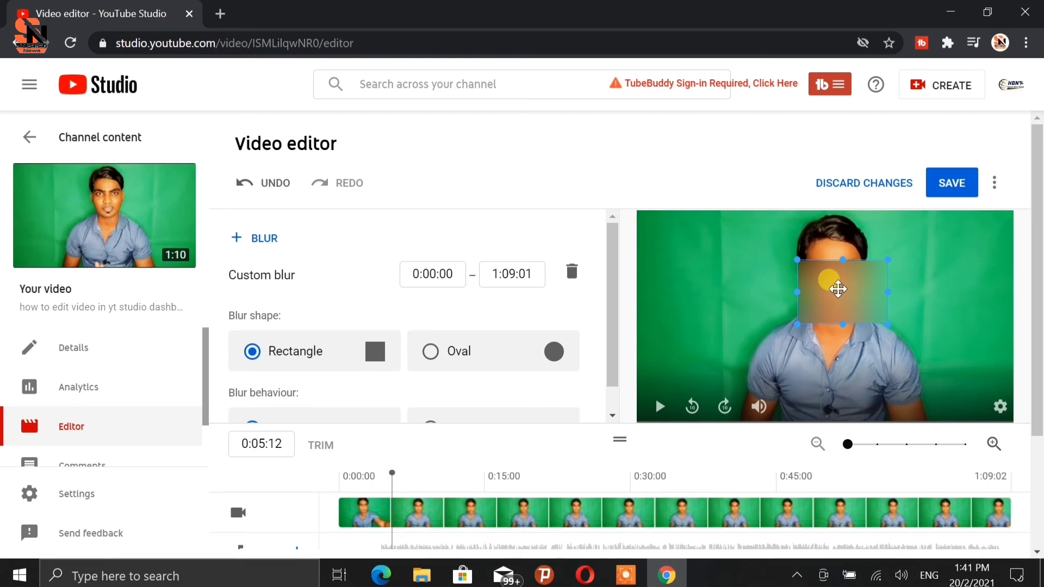
Change the custom blur's shape to Oval and reposition and resize it to cover the presenter's face.
{"action": "mouse_move", "coordinate": [838, 290]}
{"action": "left_mouse_down"}
{"action": "mouse_move", "coordinate": [840, 278]}
{"action": "mouse_move", "coordinate": [830, 305]}
{"action": "left_mouse_up"}
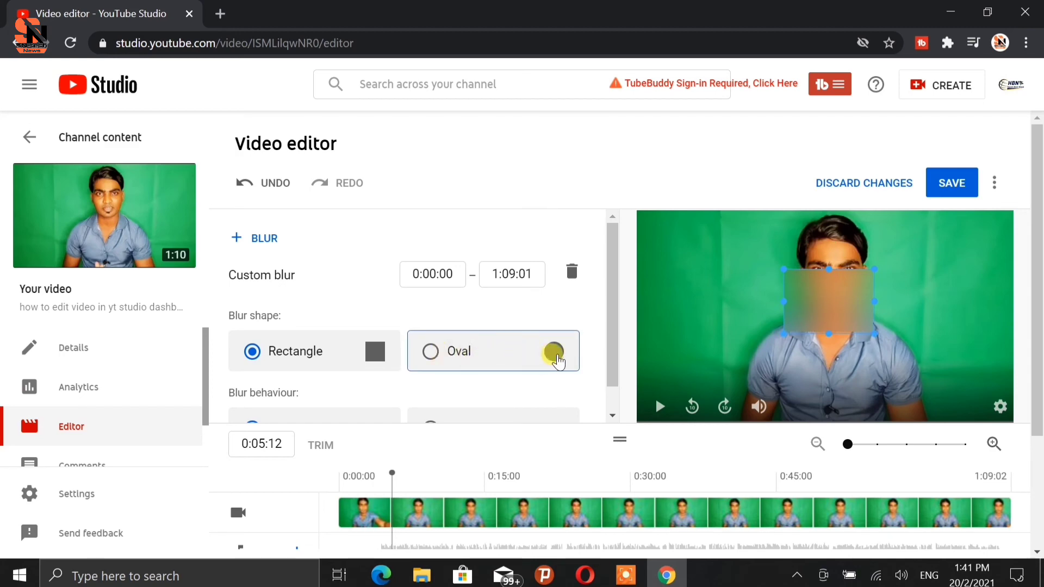
{"action": "left_click", "coordinate": [432, 353]}
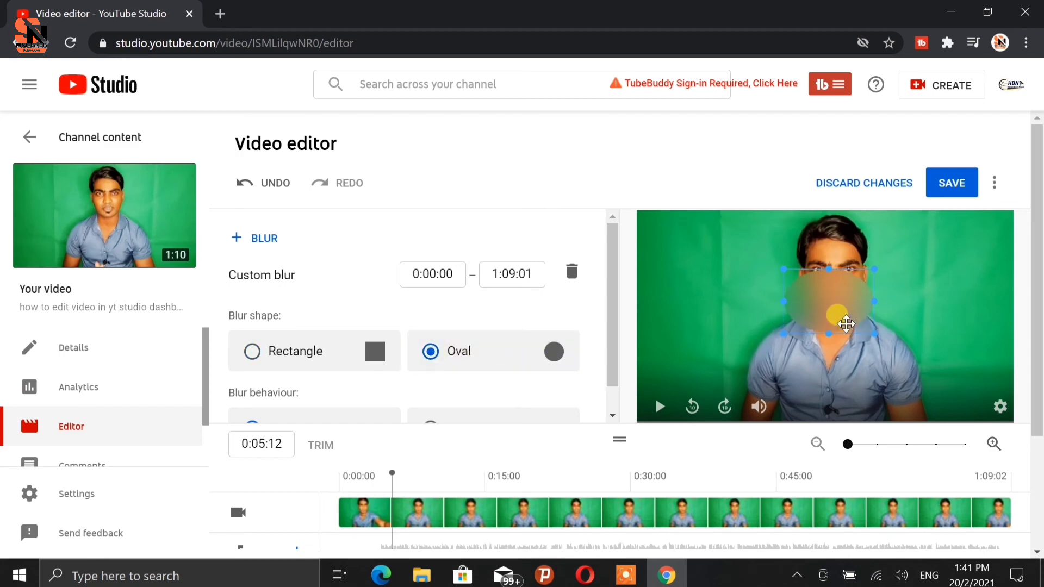
{"action": "left_click_drag", "start_coordinate": [839, 313], "coordinate": [892, 370]}
{"action": "left_click_drag", "start_coordinate": [846, 337], "coordinate": [851, 363]}
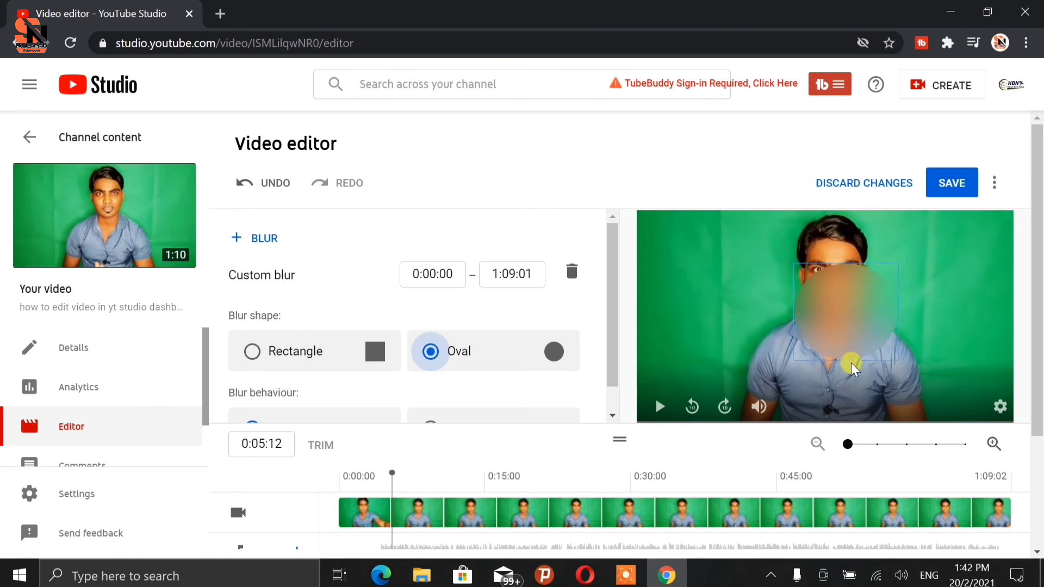
{"action": "left_click_drag", "start_coordinate": [850, 312], "coordinate": [832, 287]}
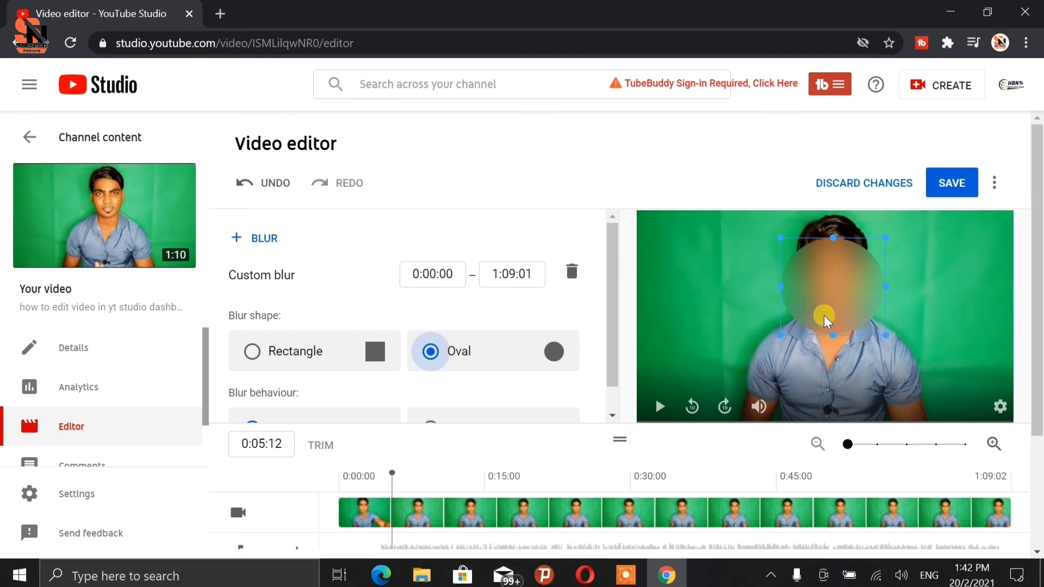
Switch the blur behaviour to Fix blur position and back to Track object.
{"action": "scroll", "coordinate": [471, 325], "scroll_direction": "down", "scroll_amount": 1}
{"action": "left_click", "coordinate": [252, 401]}
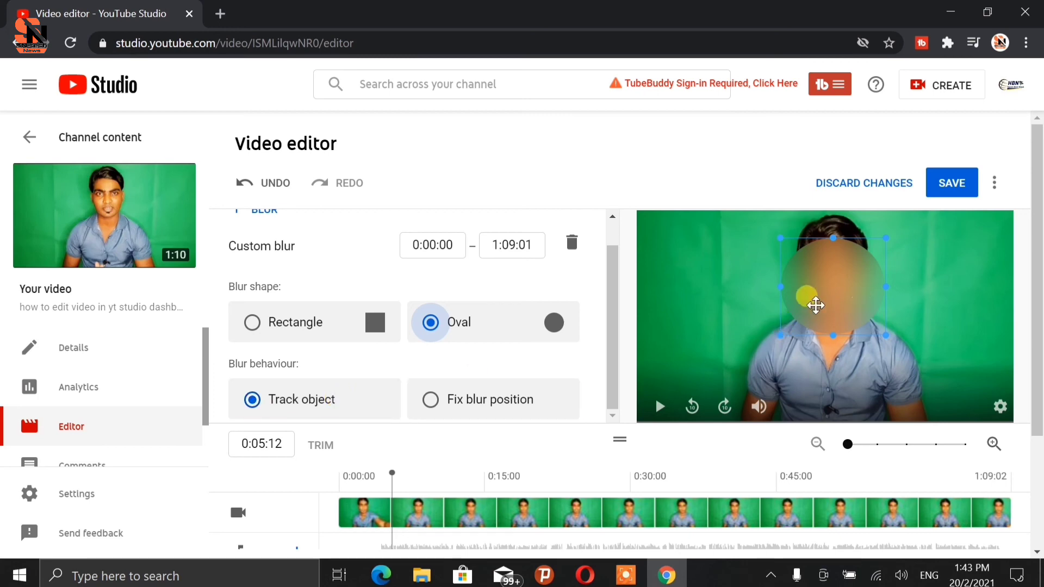
{"action": "left_click", "coordinate": [432, 402]}
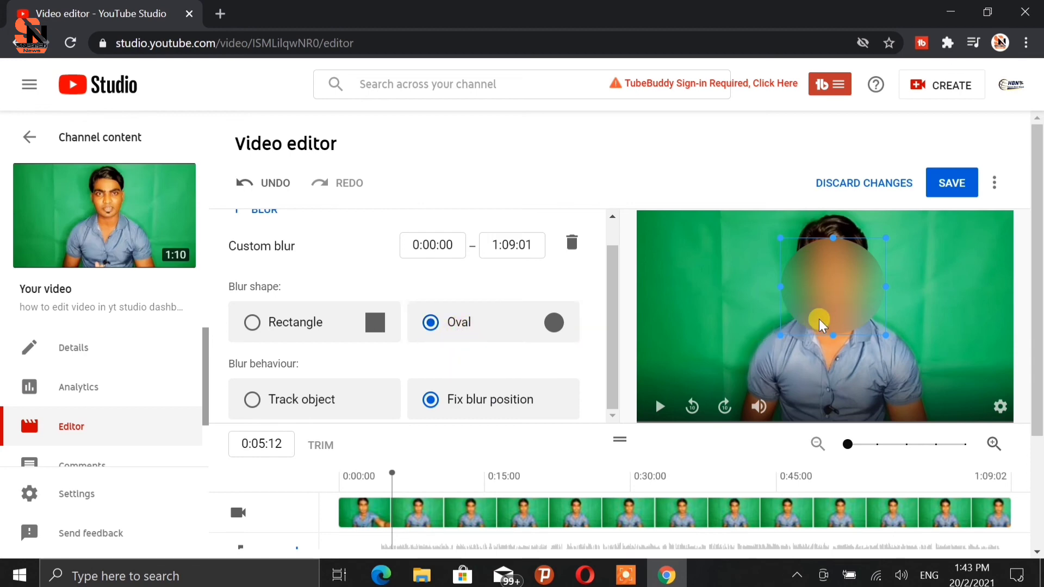
{"action": "left_click", "coordinate": [281, 402]}
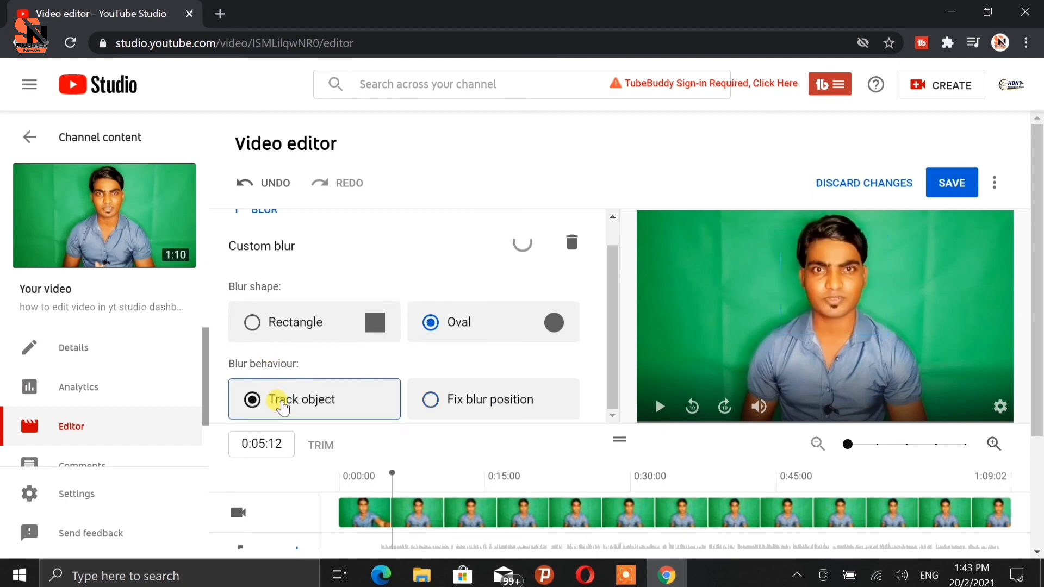
Trim the blur's span on the timeline to run from about 0:05:10 to 0:43:29.
{"action": "scroll", "coordinate": [281, 405], "scroll_direction": "down", "scroll_amount": 3}
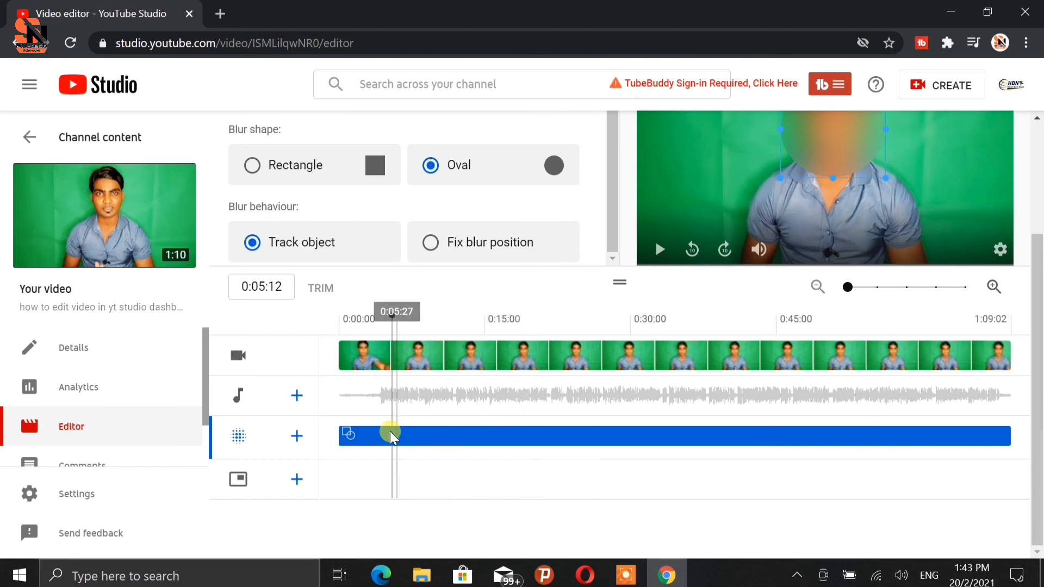
{"action": "scroll", "coordinate": [448, 268], "scroll_direction": "up", "scroll_amount": 3}
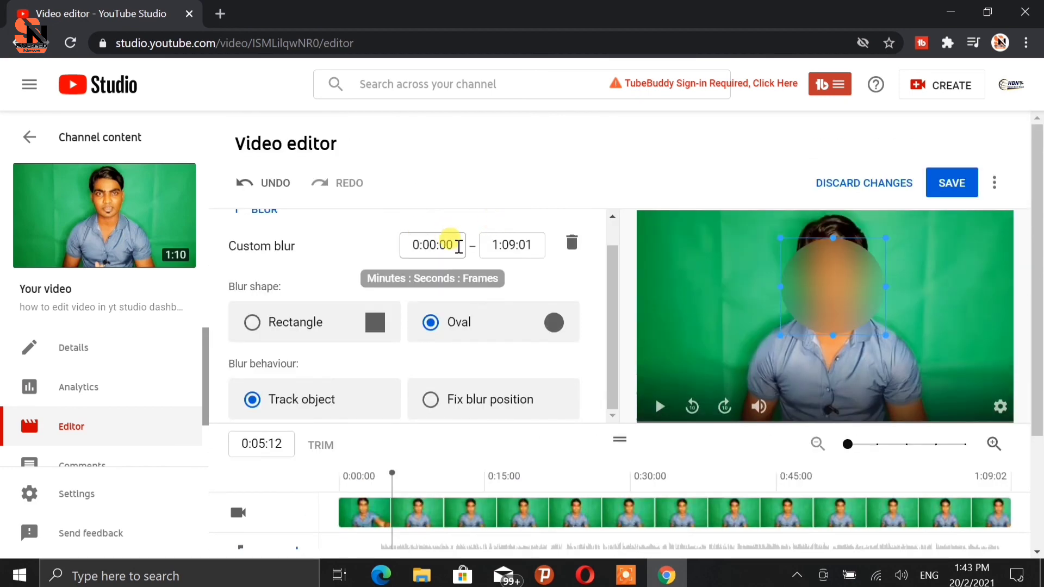
{"action": "scroll", "coordinate": [519, 251], "scroll_direction": "down", "scroll_amount": 3}
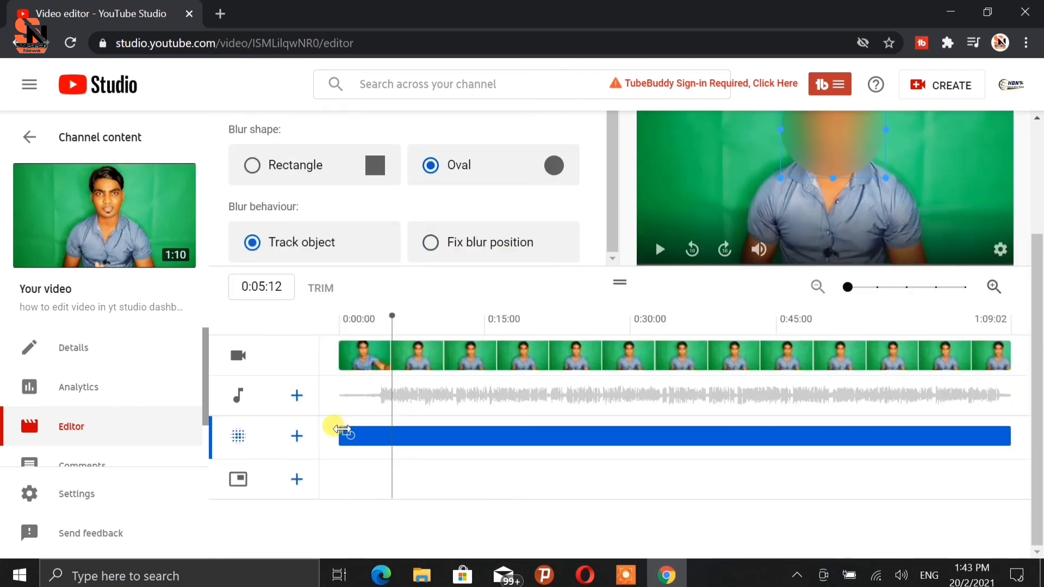
{"action": "left_click_drag", "start_coordinate": [342, 429], "coordinate": [392, 435]}
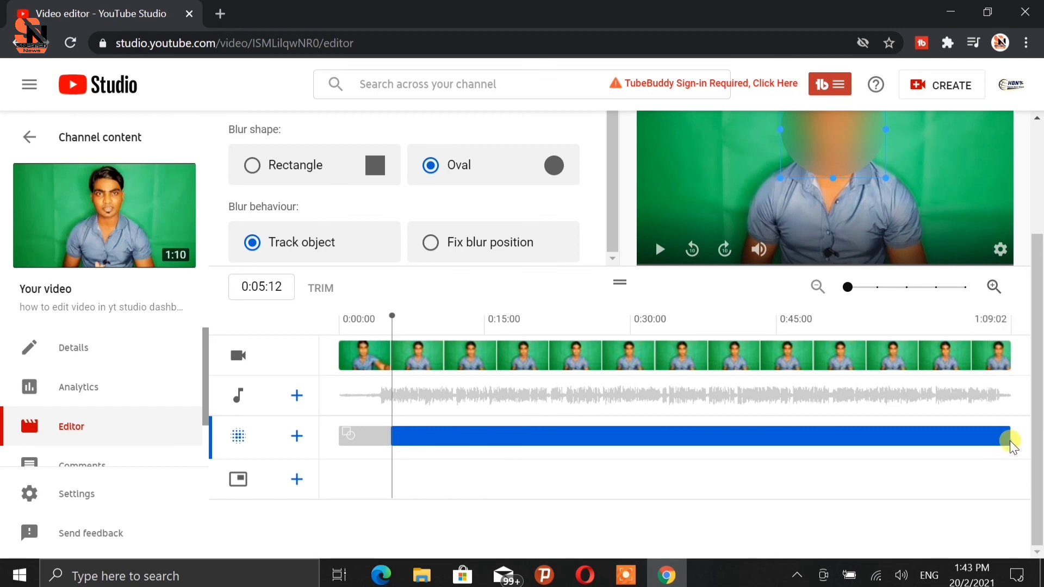
{"action": "left_click_drag", "start_coordinate": [1010, 440], "coordinate": [765, 435]}
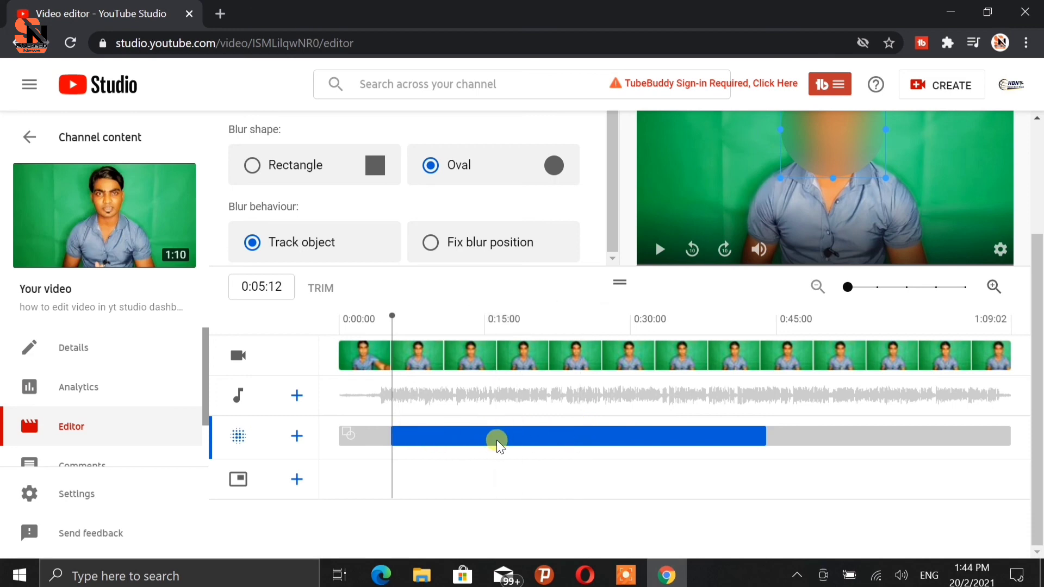
Add a second custom blur and move its rectangle onto the green background left of the presenter.
{"action": "scroll", "coordinate": [497, 439], "scroll_direction": "up", "scroll_amount": 3}
{"action": "scroll", "coordinate": [410, 270], "scroll_direction": "up", "scroll_amount": 1}
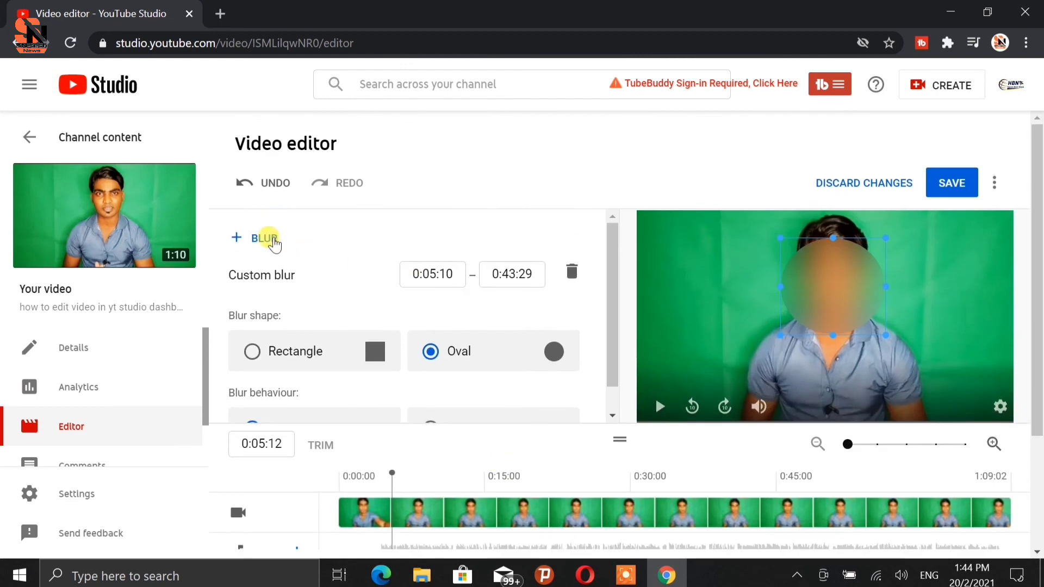
{"action": "left_click", "coordinate": [272, 241]}
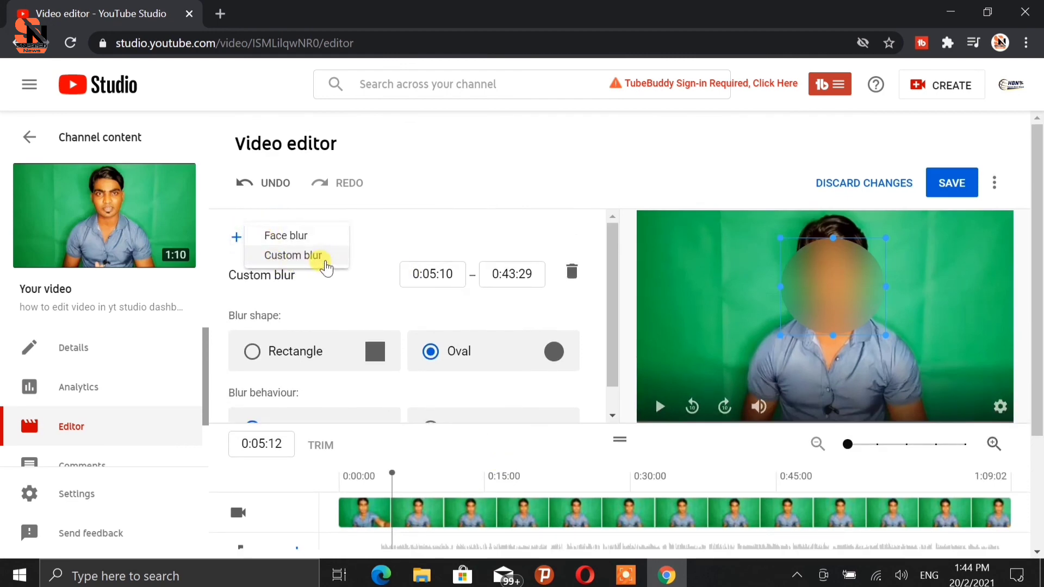
{"action": "left_click", "coordinate": [305, 261]}
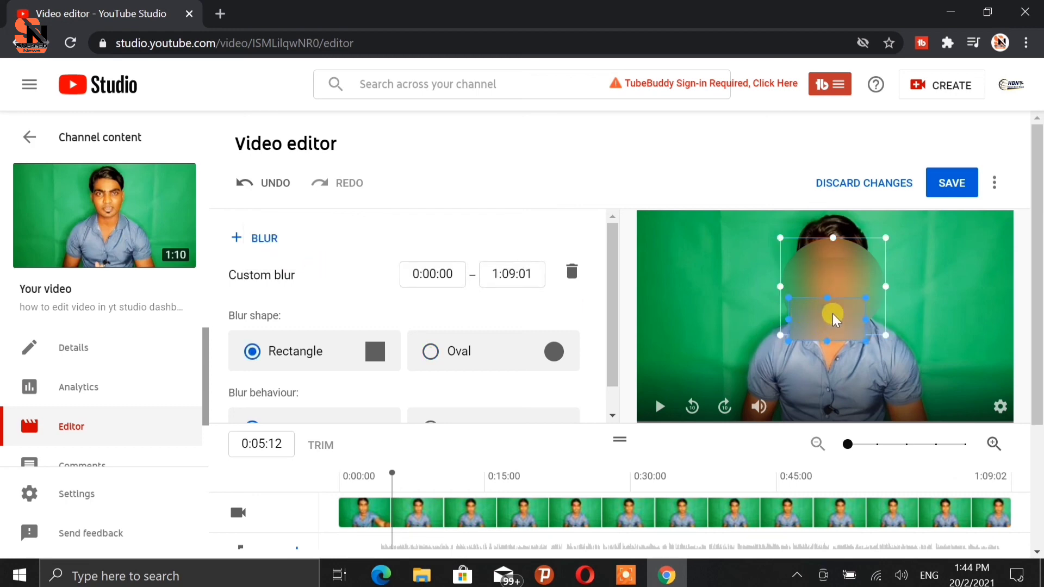
{"action": "left_click_drag", "start_coordinate": [834, 321], "coordinate": [697, 316]}
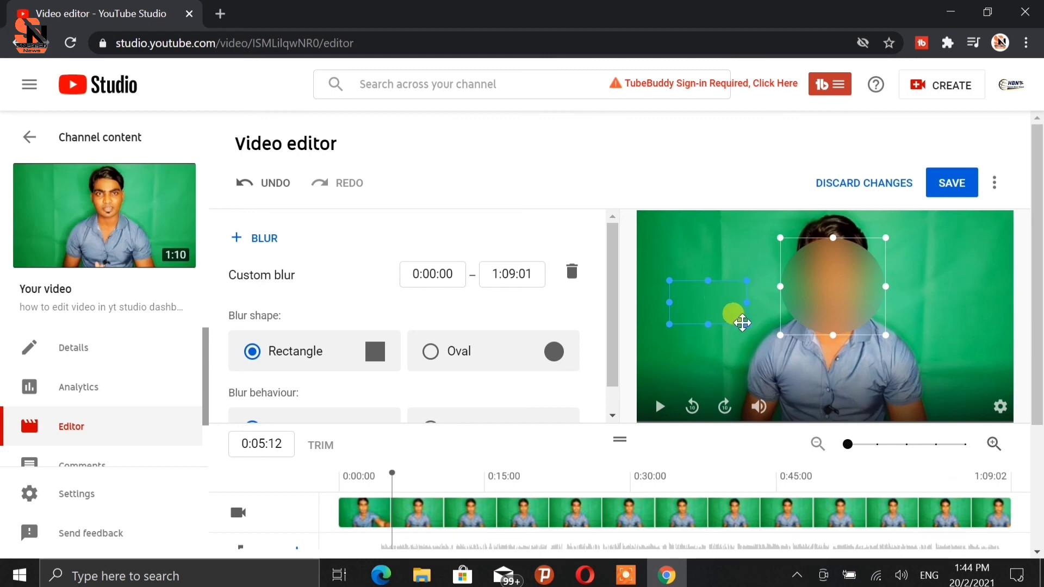
{"action": "mouse_move", "coordinate": [743, 323]}
{"action": "left_mouse_down"}
{"action": "mouse_move", "coordinate": [731, 353]}
{"action": "mouse_move", "coordinate": [752, 289]}
{"action": "mouse_move", "coordinate": [744, 314]}
{"action": "left_mouse_up"}
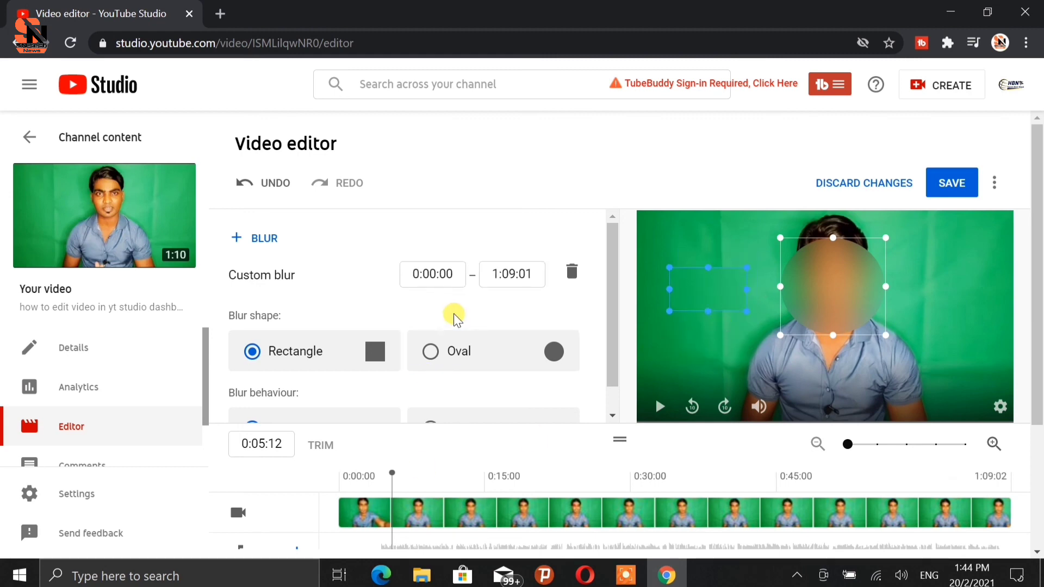
Save the video edits.
{"action": "scroll", "coordinate": [456, 326], "scroll_direction": "down", "scroll_amount": 4}
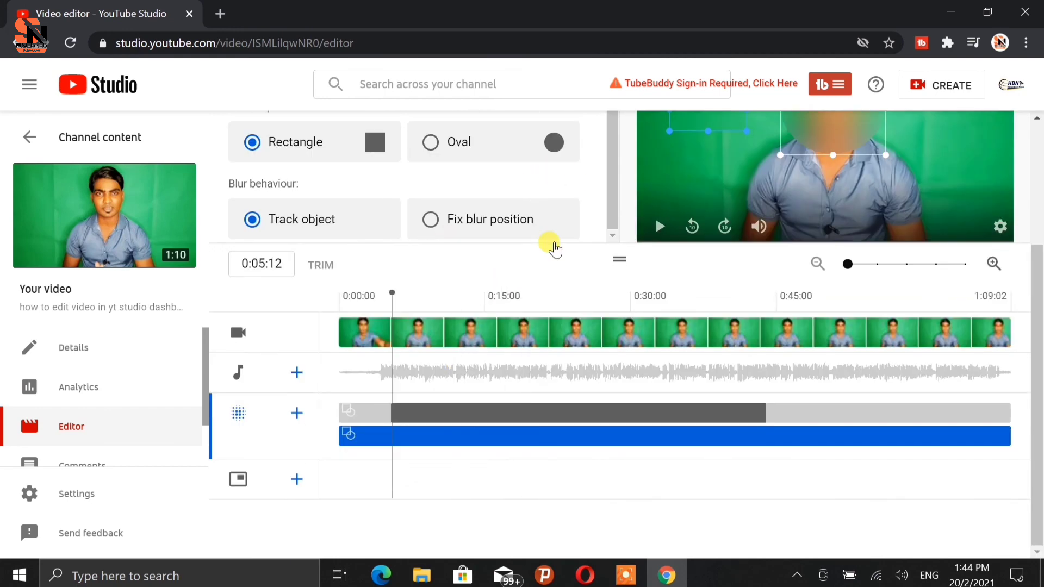
{"action": "scroll", "coordinate": [685, 380], "scroll_direction": "up", "scroll_amount": 2}
{"action": "scroll", "coordinate": [674, 391], "scroll_direction": "up", "scroll_amount": 2}
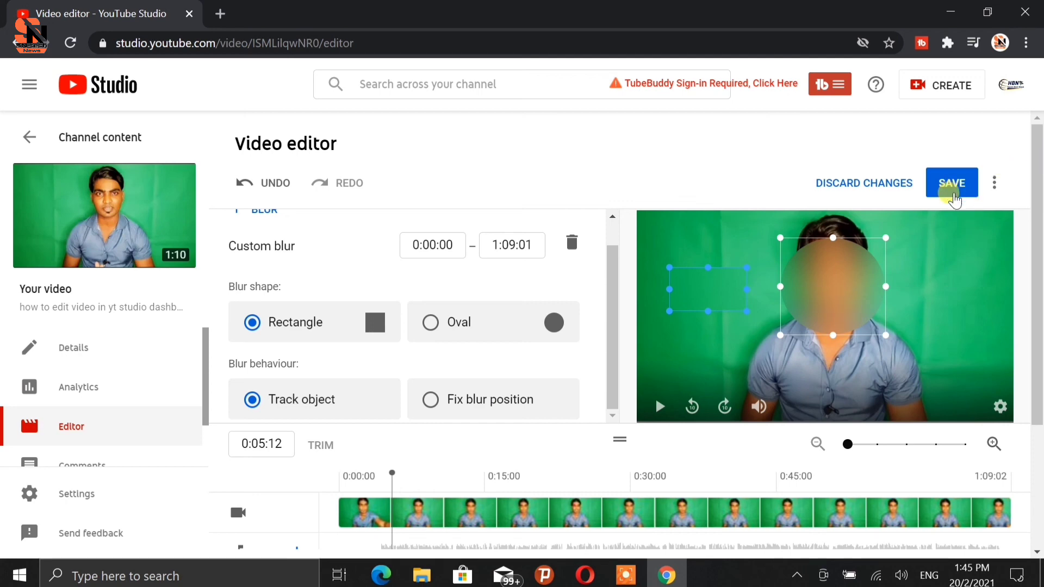
{"action": "left_click", "coordinate": [952, 199]}
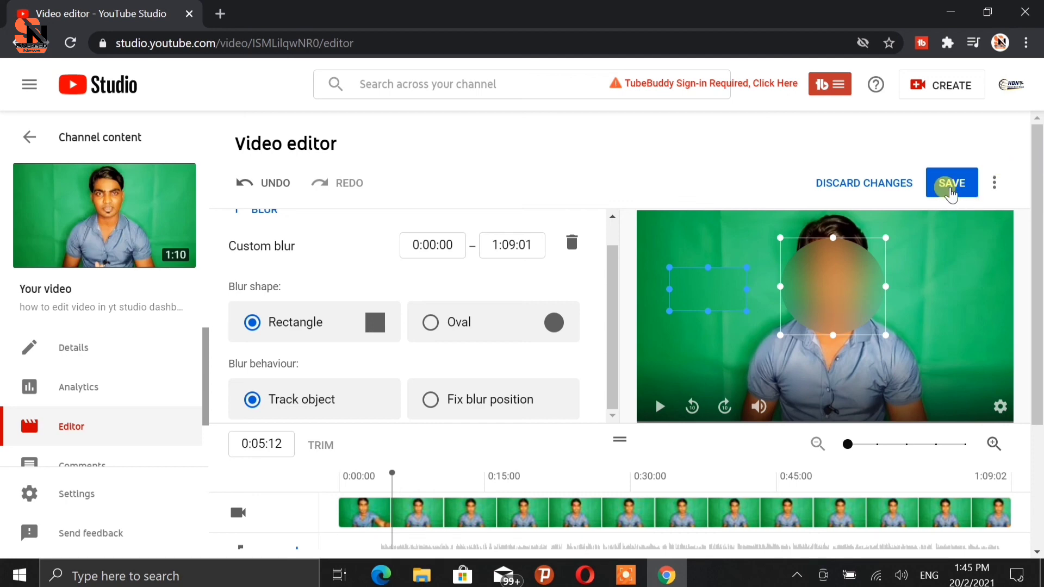